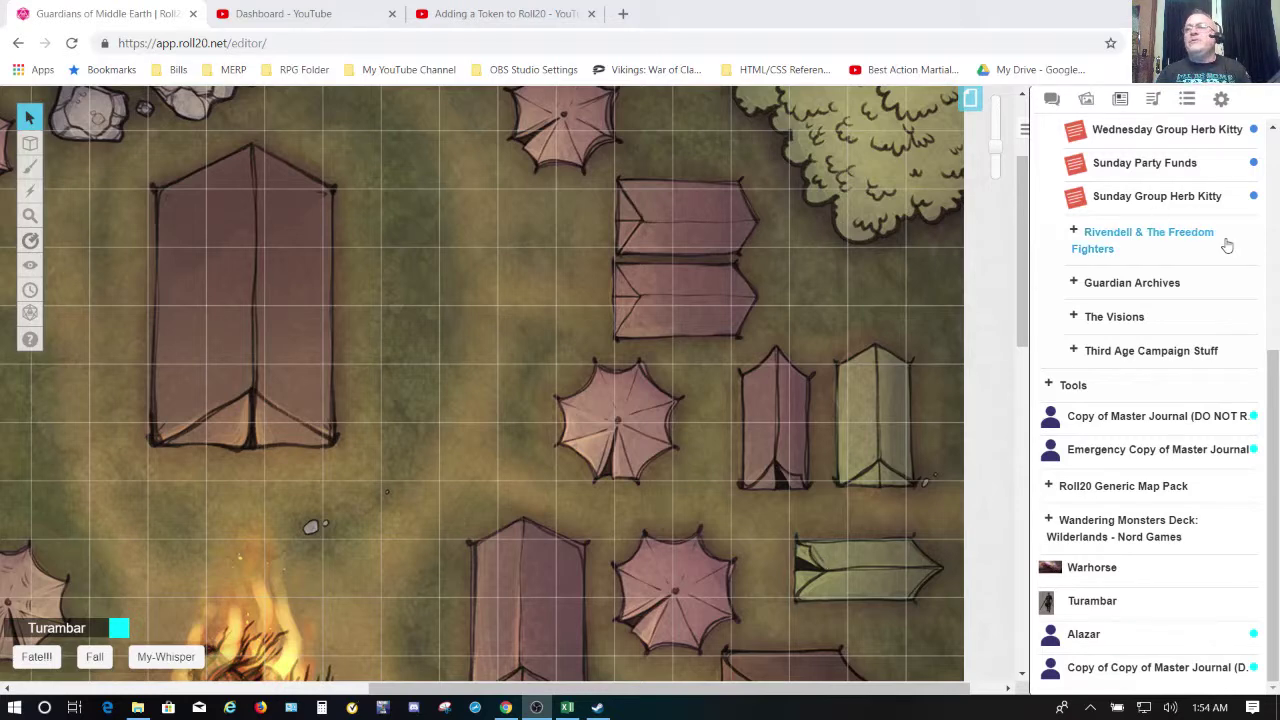
# Check the campaign's chat log and return to the journal list.
pyautogui.scroll(4, 1276, 165)
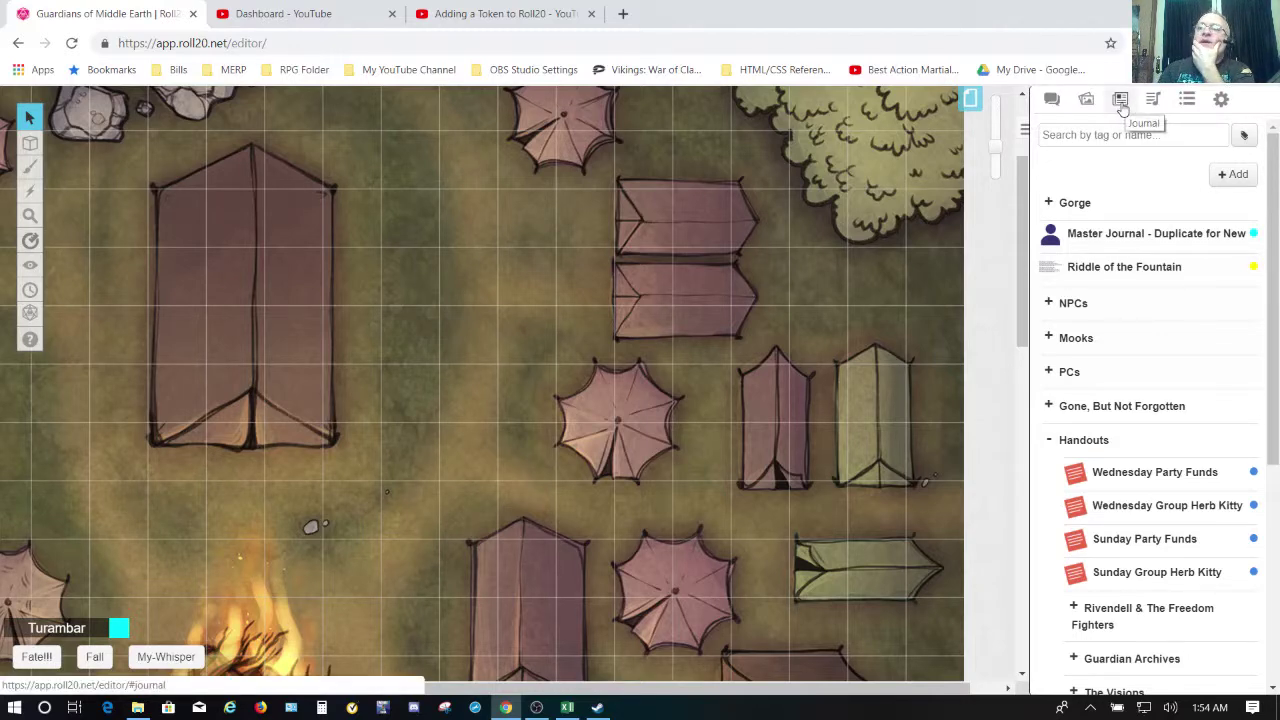
pyautogui.click(1052, 104)
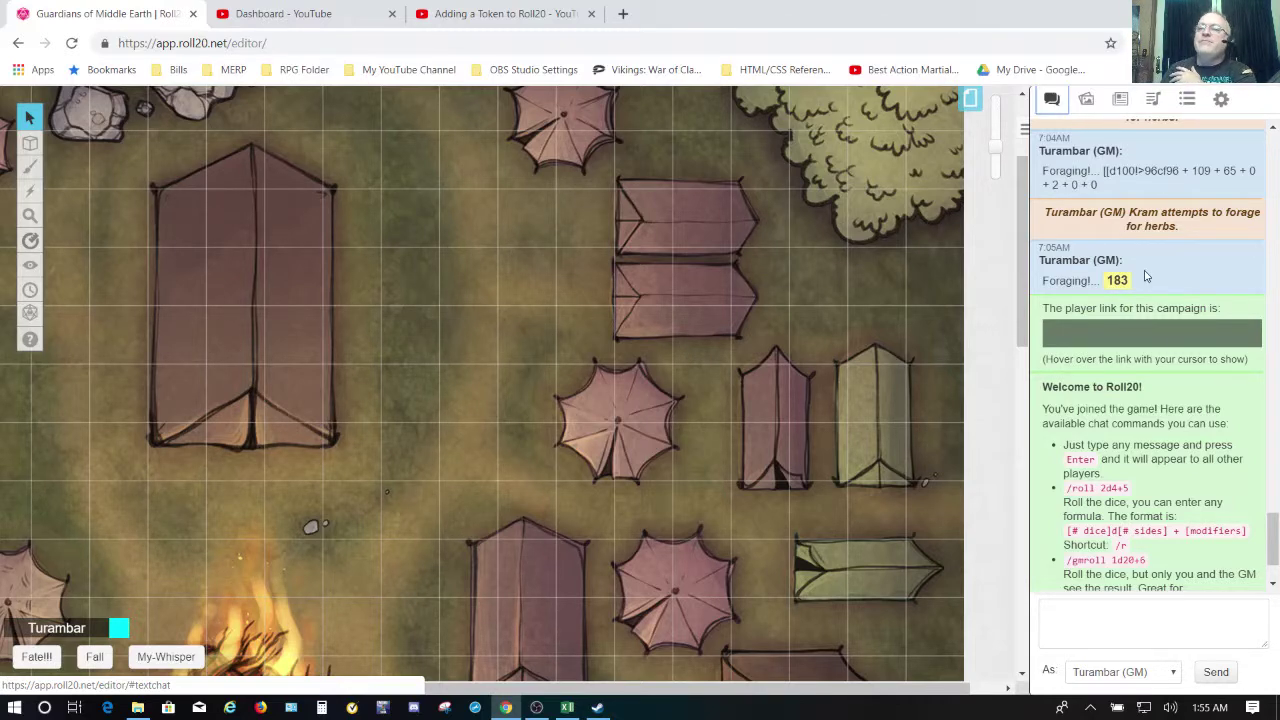
pyautogui.click(1122, 103)
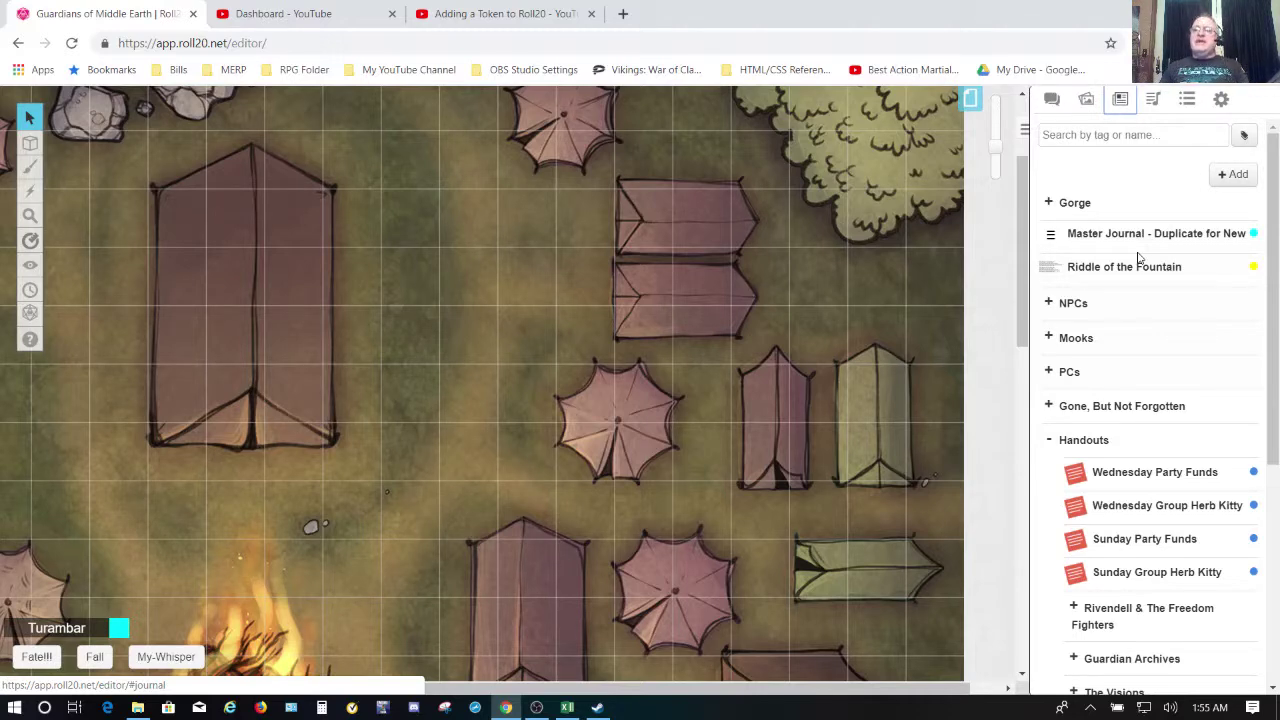
# Expand the PCs journal folder and look inside its Wednesday and Sunday subfolders, leaving both subfolders collapsed.
pyautogui.click(1068, 376)
pyautogui.click(1128, 408)
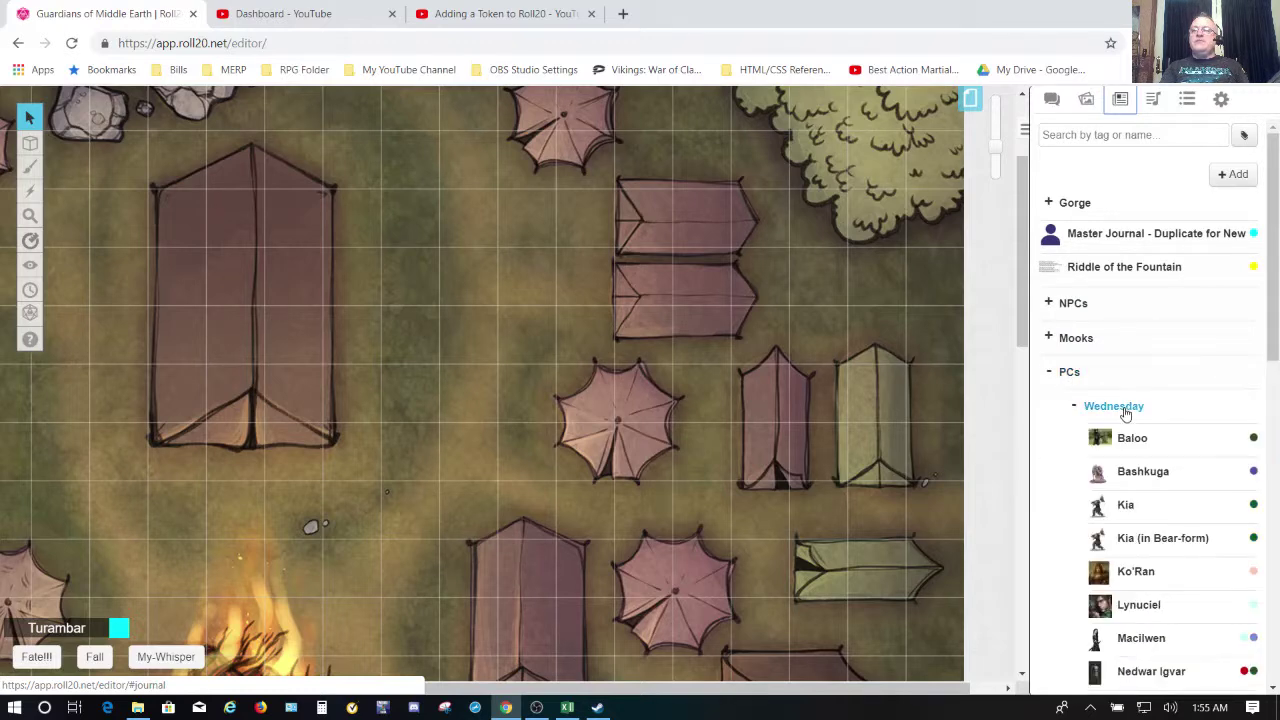
pyautogui.click(1100, 408)
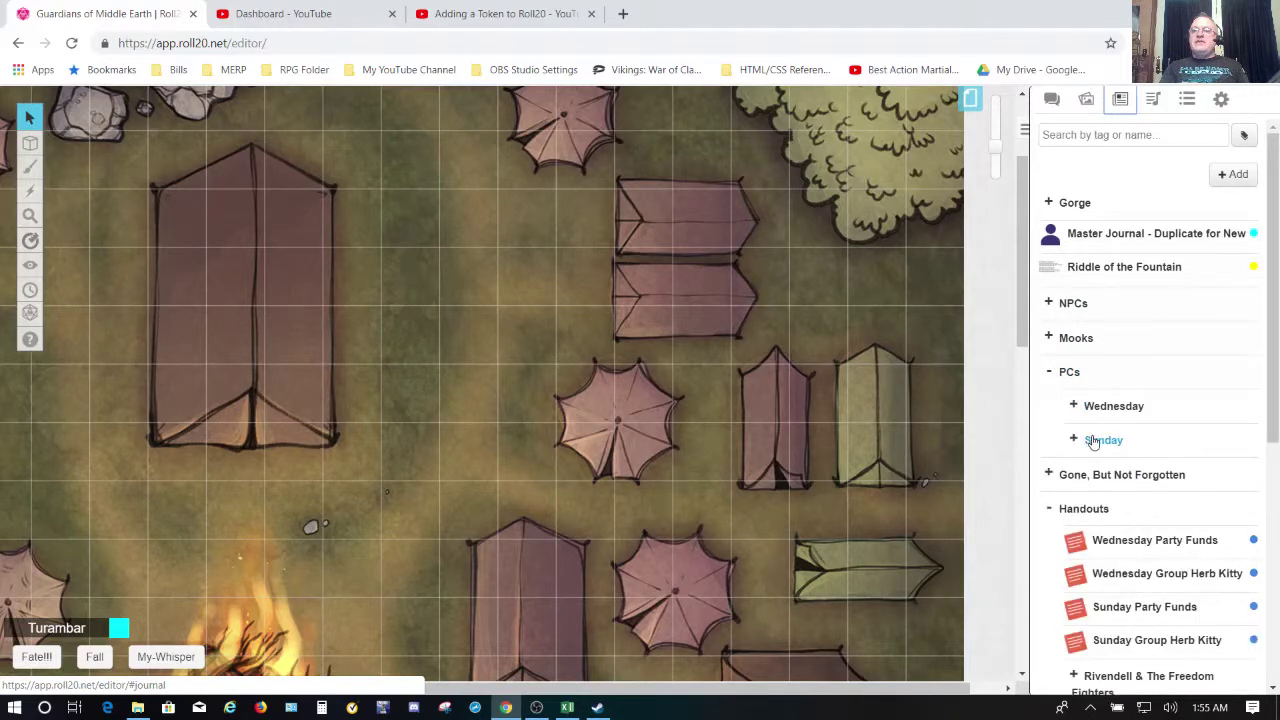
pyautogui.click(1100, 441)
pyautogui.click(1103, 441)
# Look inside the Gone, But Not Forgotten journal folder and collapse it again.
pyautogui.click(1129, 477)
pyautogui.scroll(-2, 1131, 481)
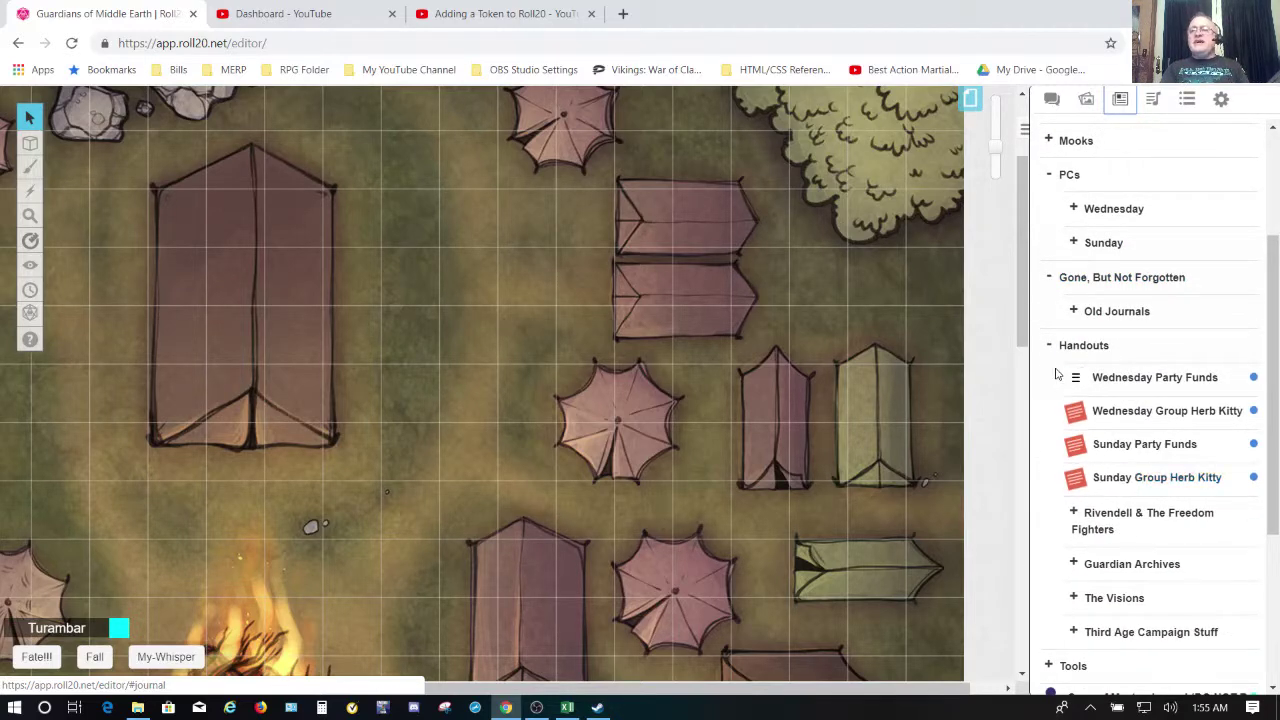
pyautogui.click(1047, 281)
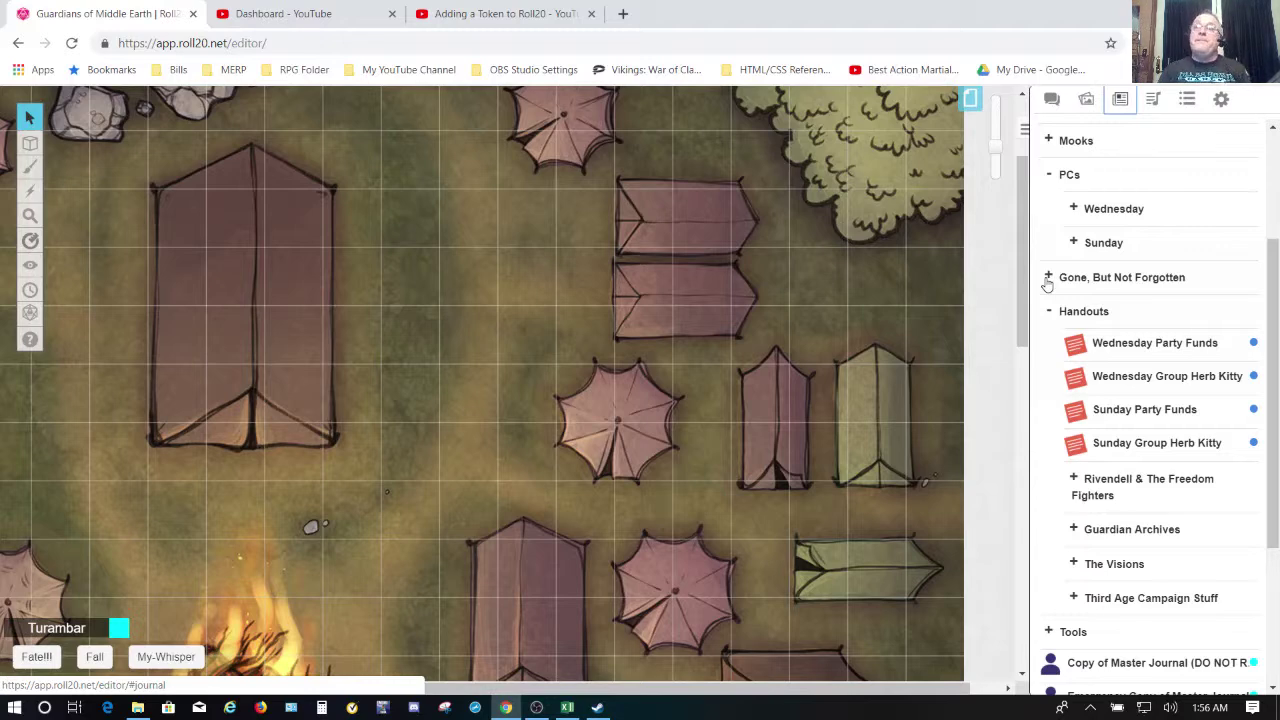
pyautogui.click(1276, 148)
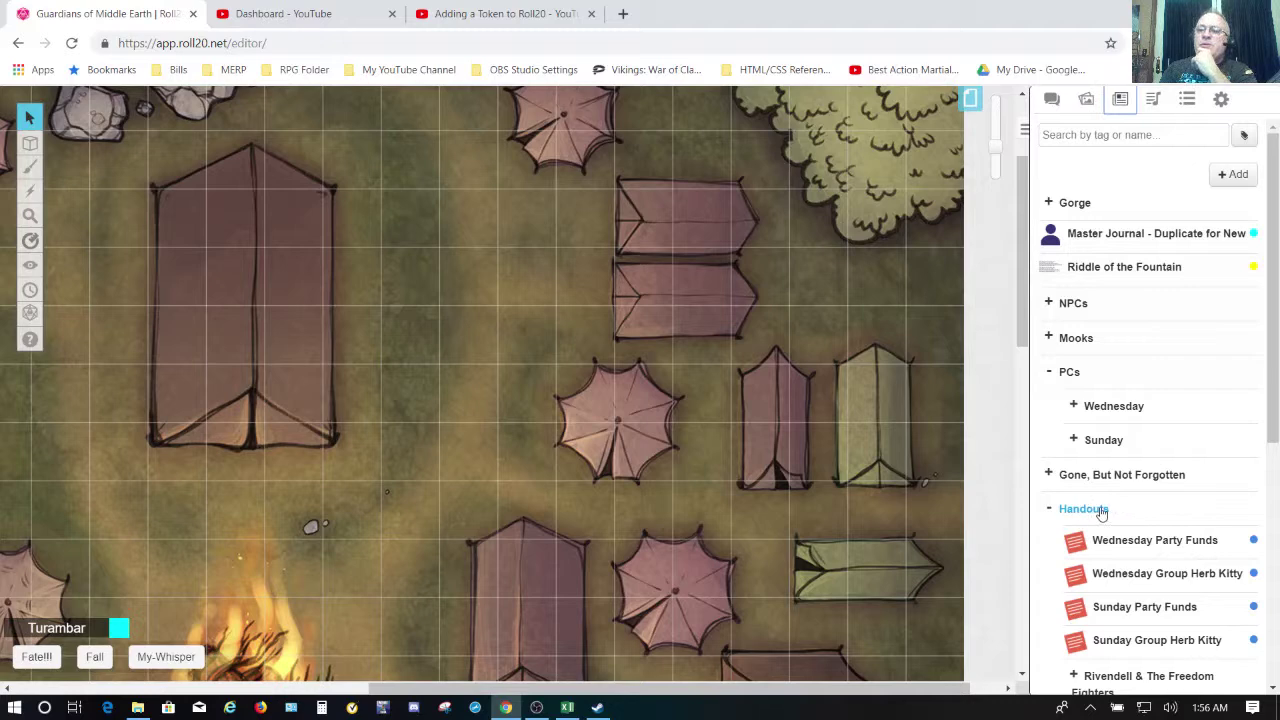
# View the Wednesday Party Funds, Wednesday Group Herb Kitty and Sunday Party Funds handouts one by one, closing each.
pyautogui.scroll(-3, 1186, 503)
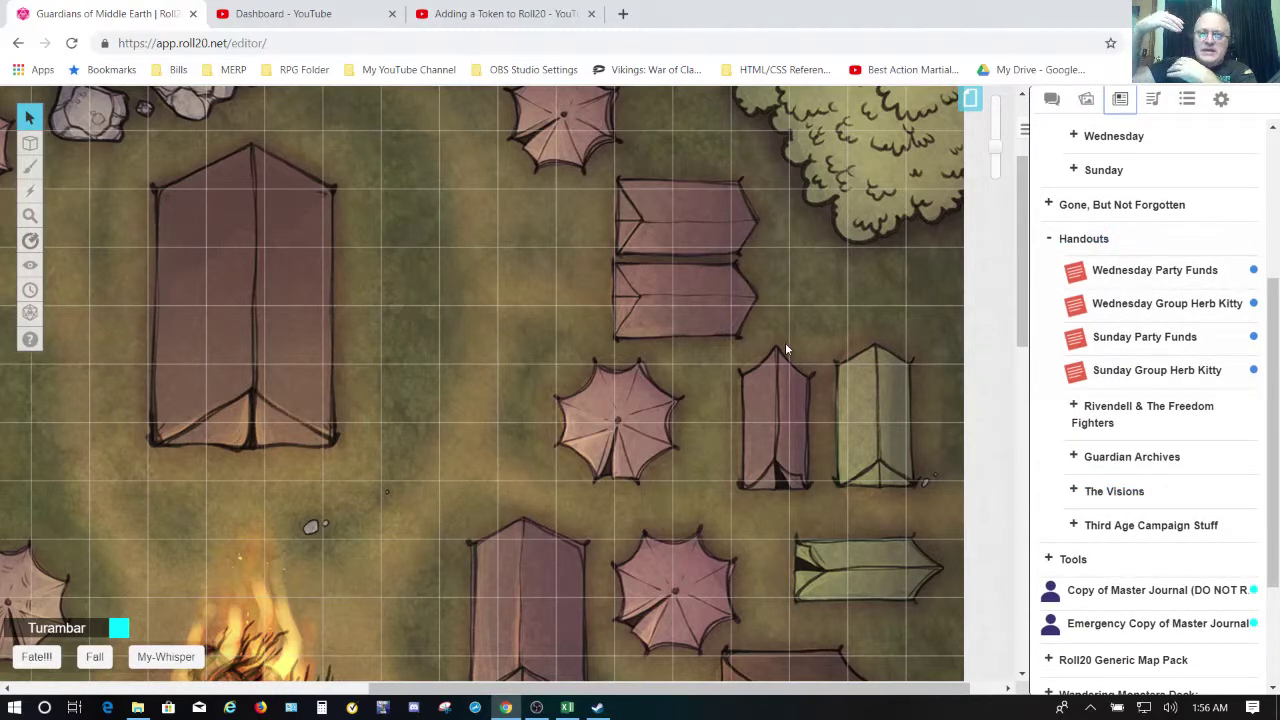
pyautogui.click(1177, 280)
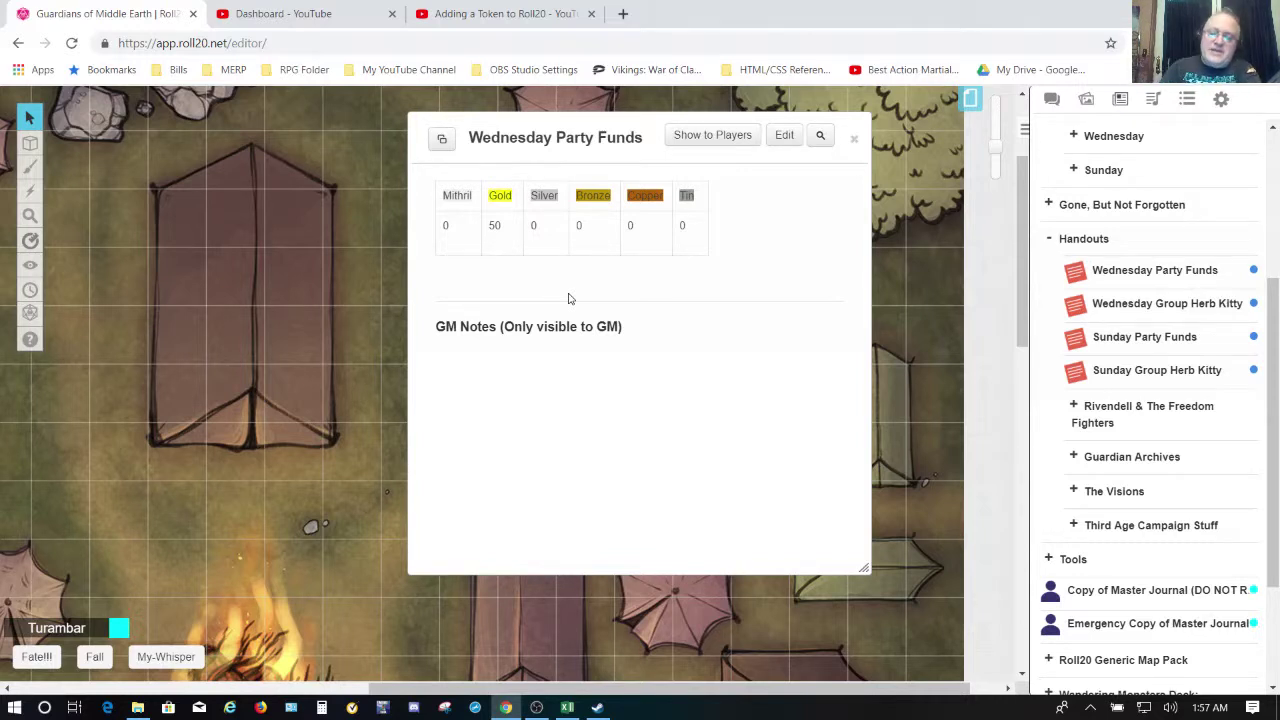
pyautogui.click(855, 143)
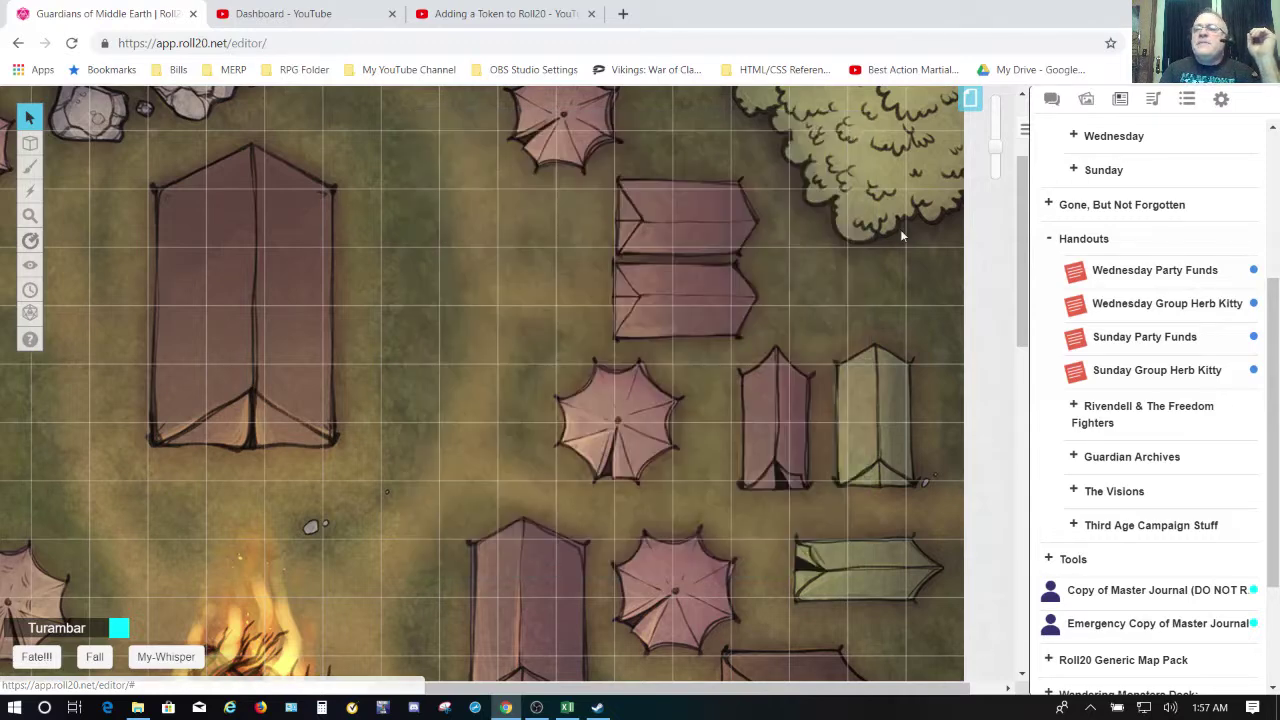
pyautogui.click(1171, 305)
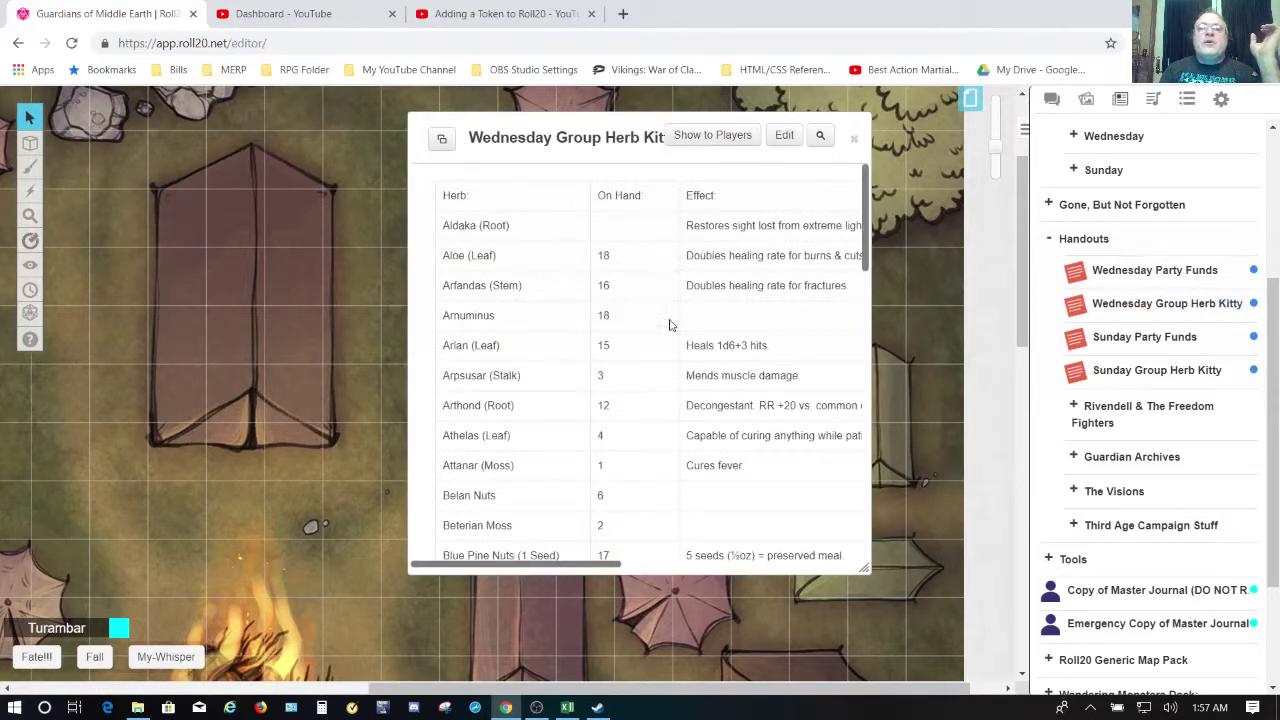
pyautogui.click(856, 140)
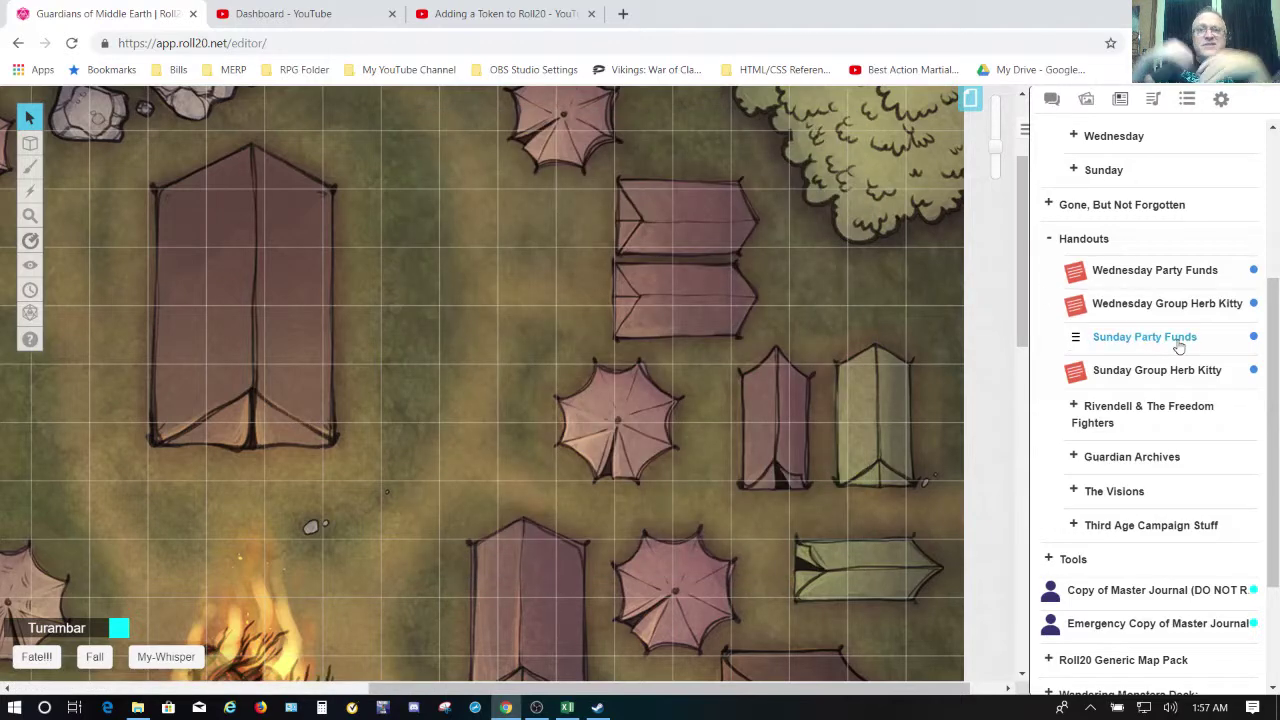
pyautogui.click(1145, 337)
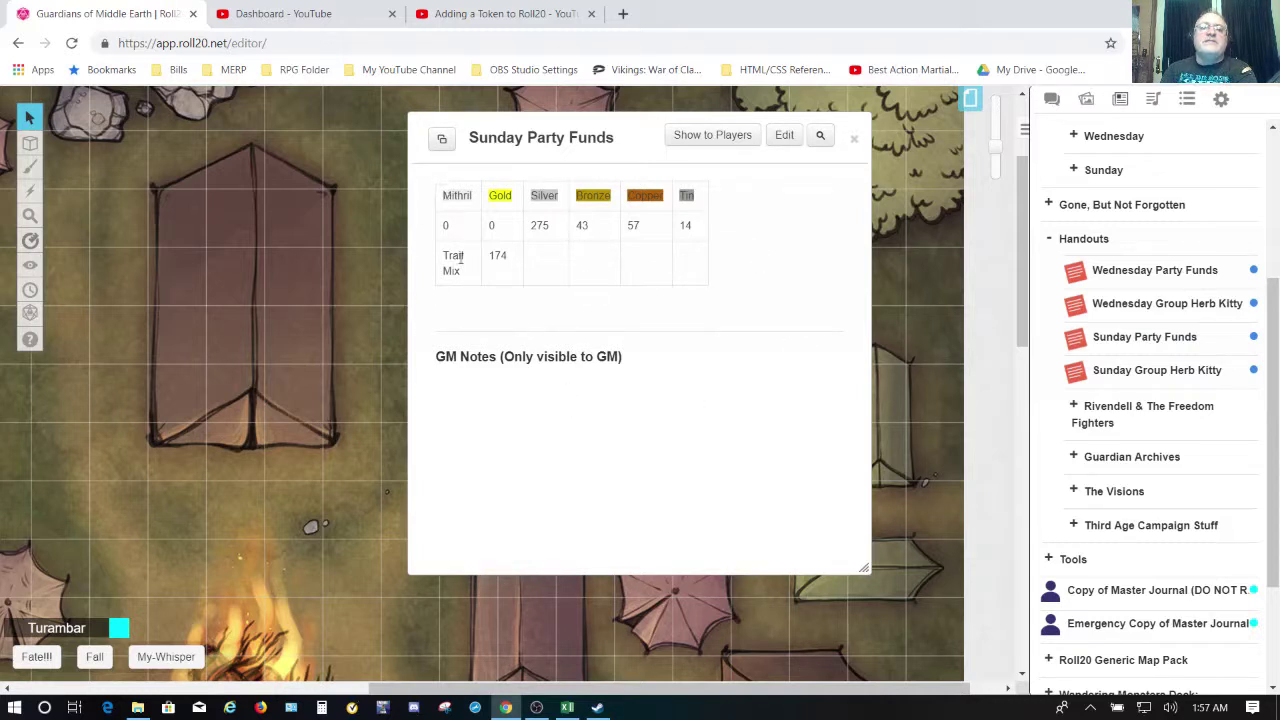
pyautogui.click(853, 139)
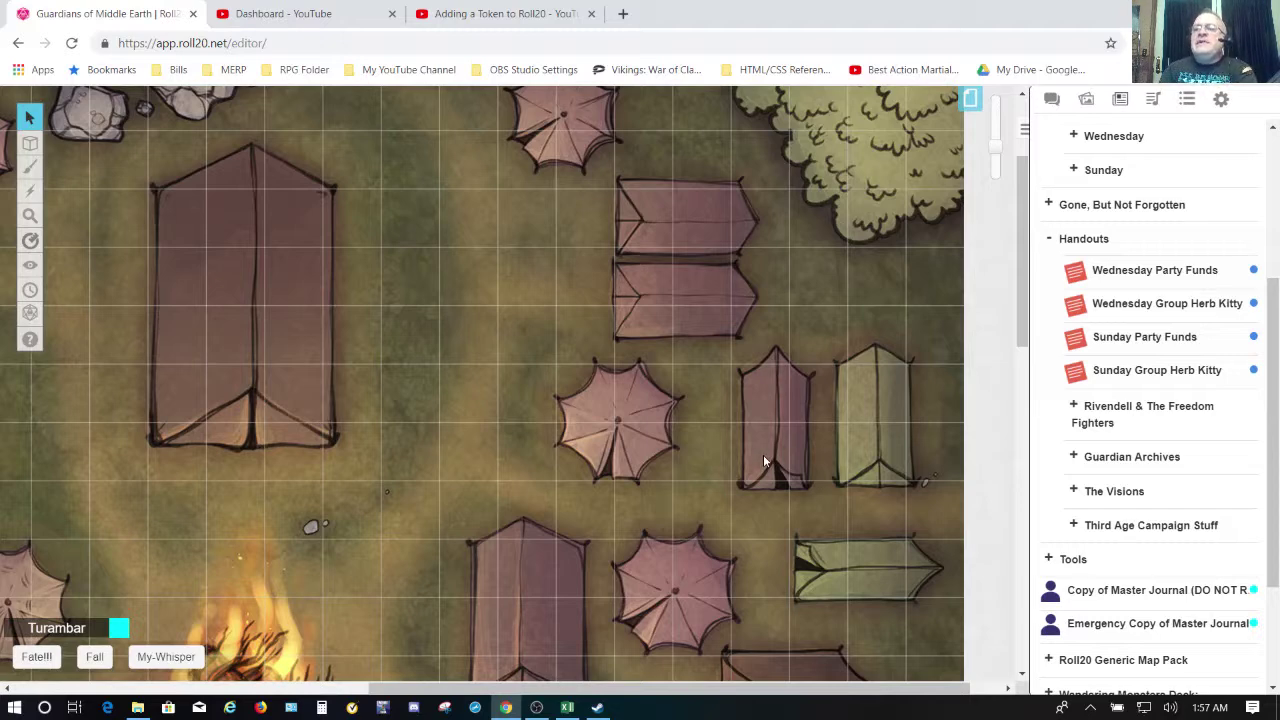
# Look inside the Rivendell & The Freedom Fighters handout subfolder, and collapse both it and the Handouts folder.
pyautogui.click(1118, 419)
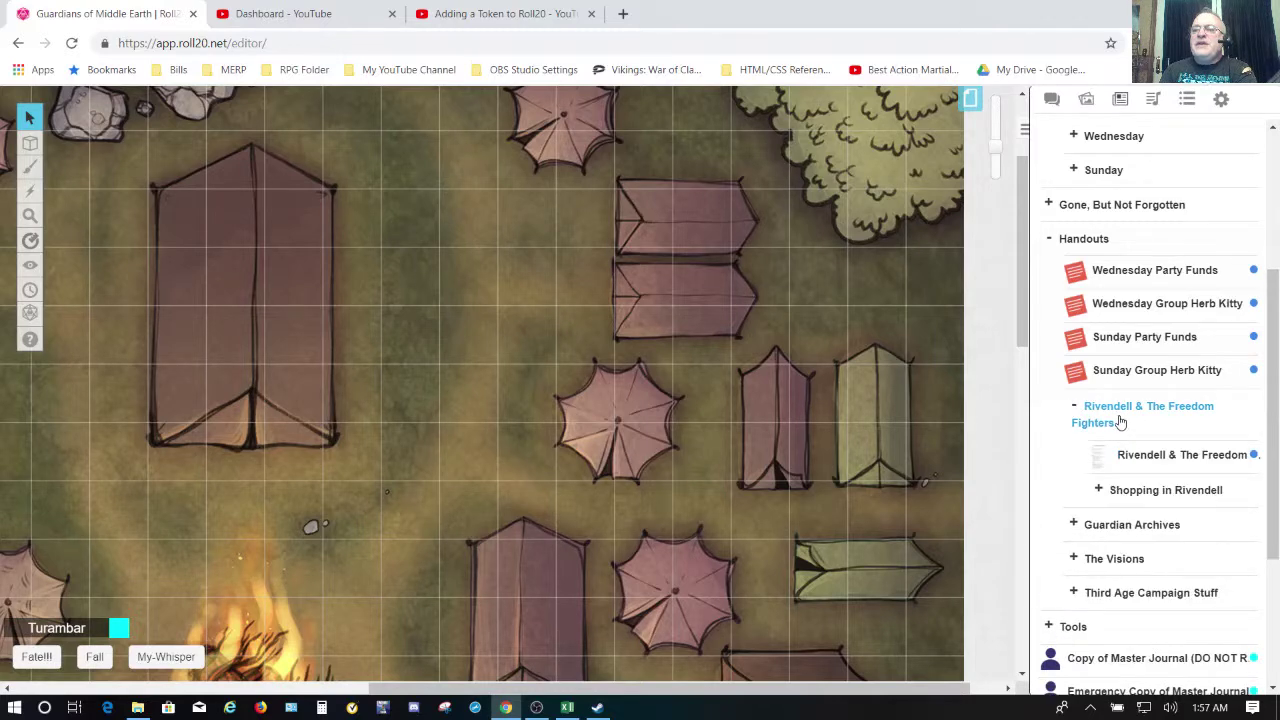
pyautogui.click(1121, 418)
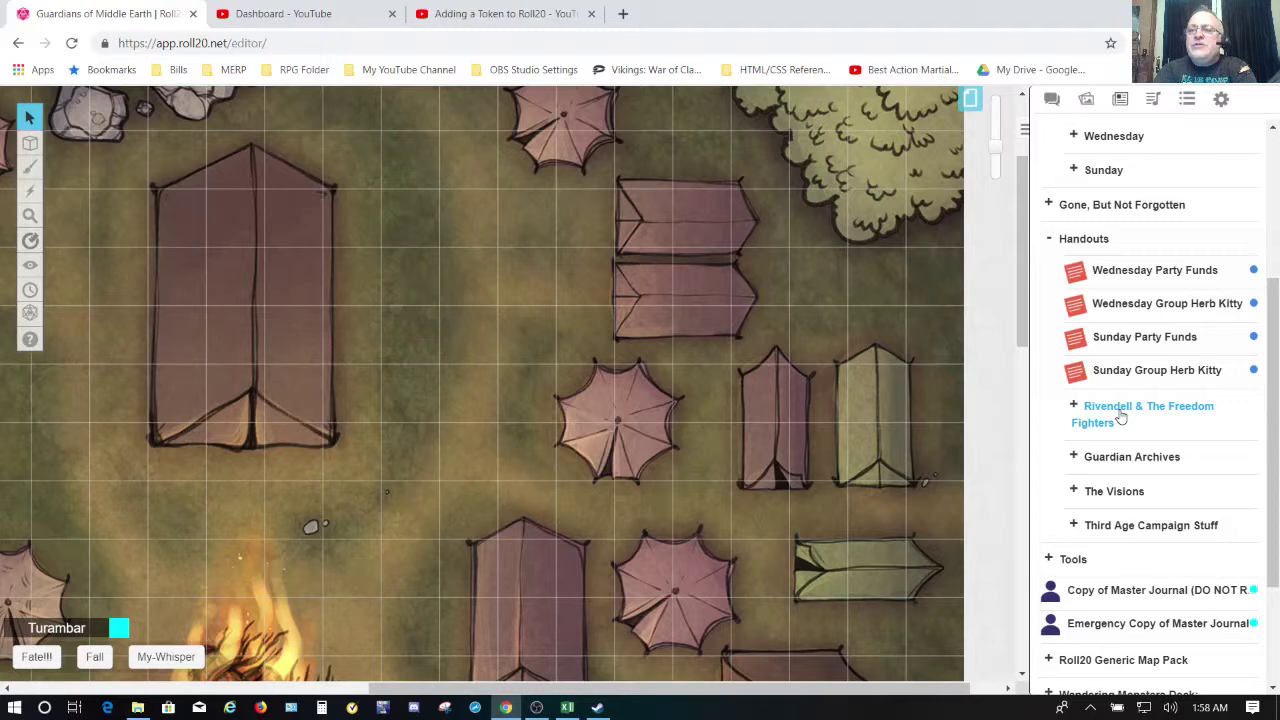
pyautogui.scroll(3, 1121, 418)
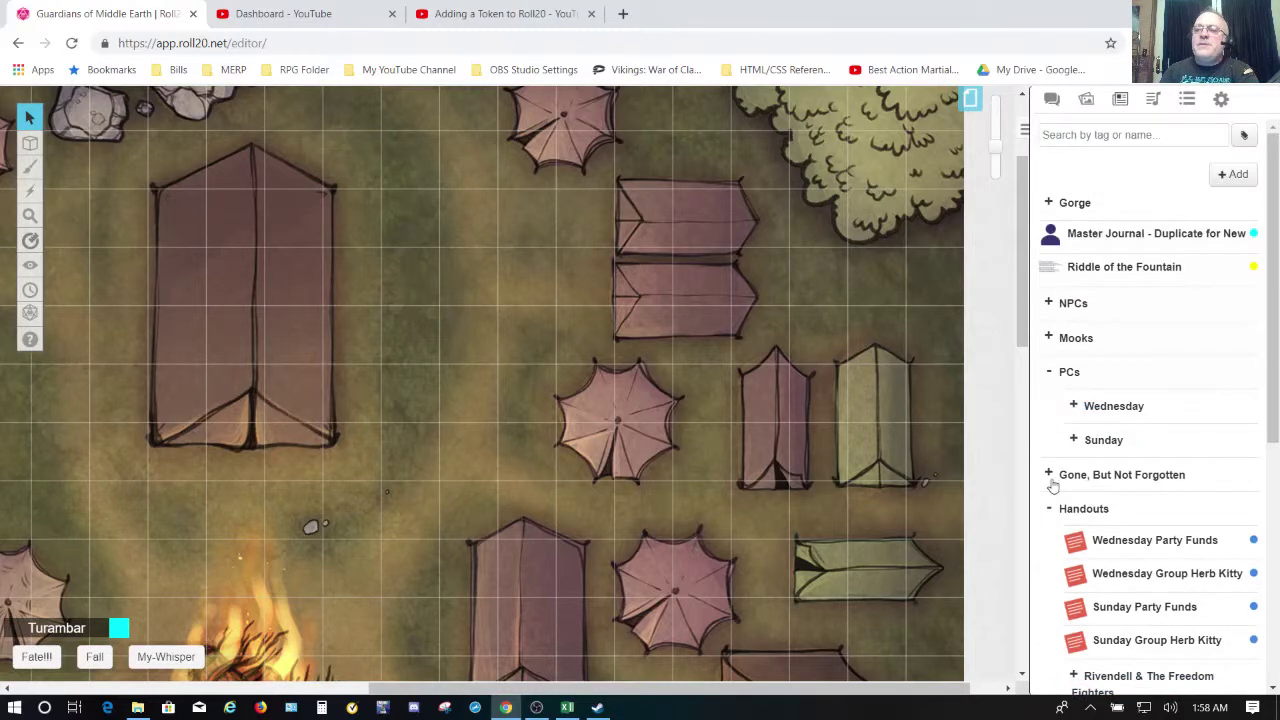
pyautogui.click(1050, 512)
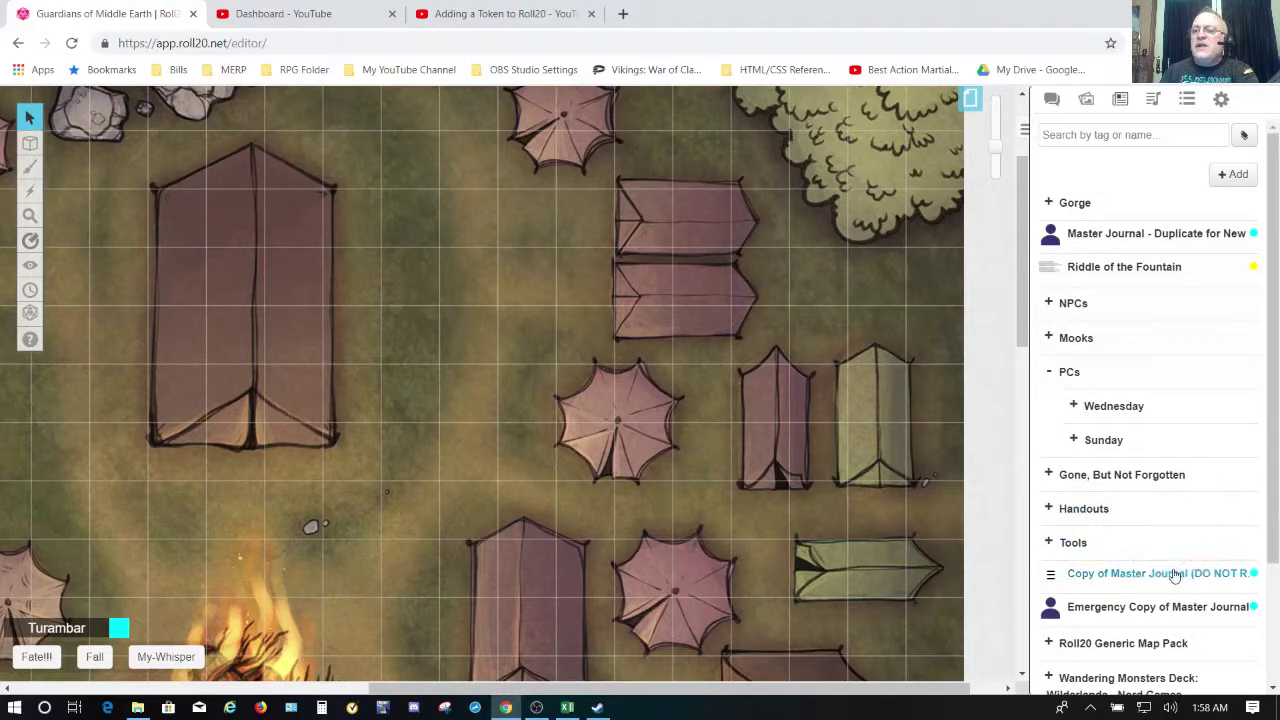
# Examine the items stored in the Tools journal folder and collapse it.
pyautogui.click(1075, 543)
pyautogui.scroll(-3, 1152, 514)
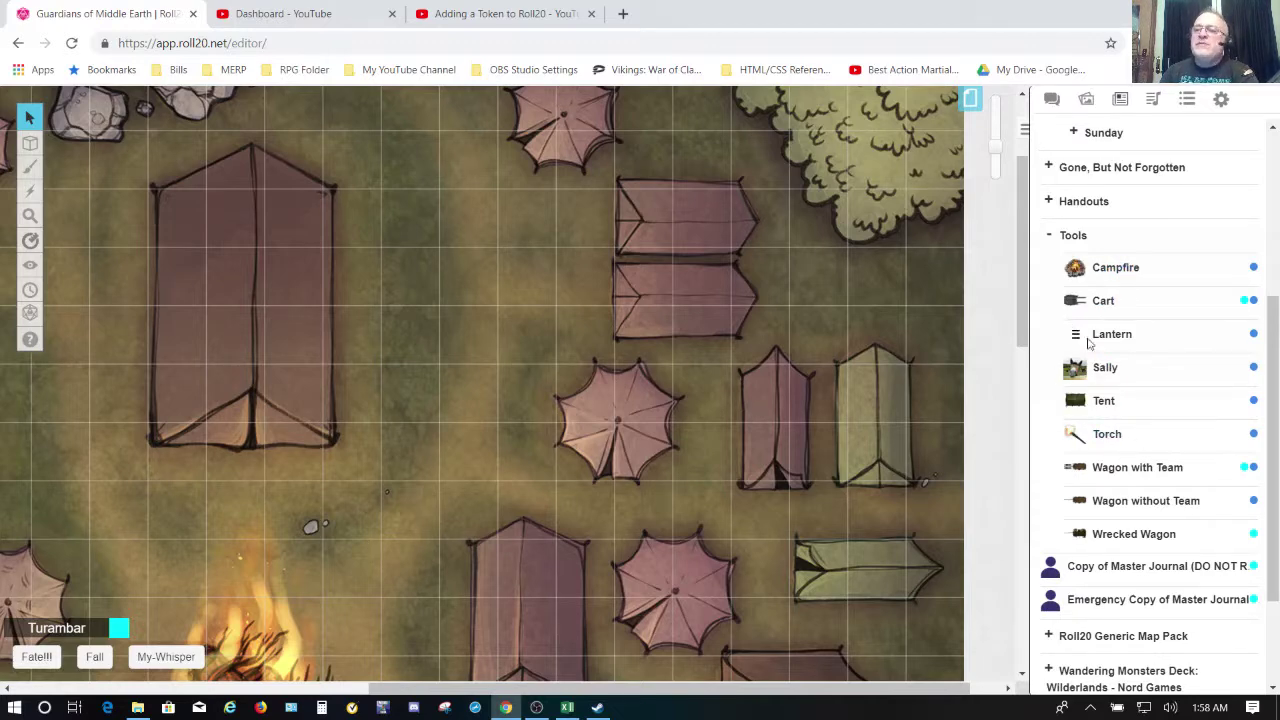
pyautogui.click(1047, 240)
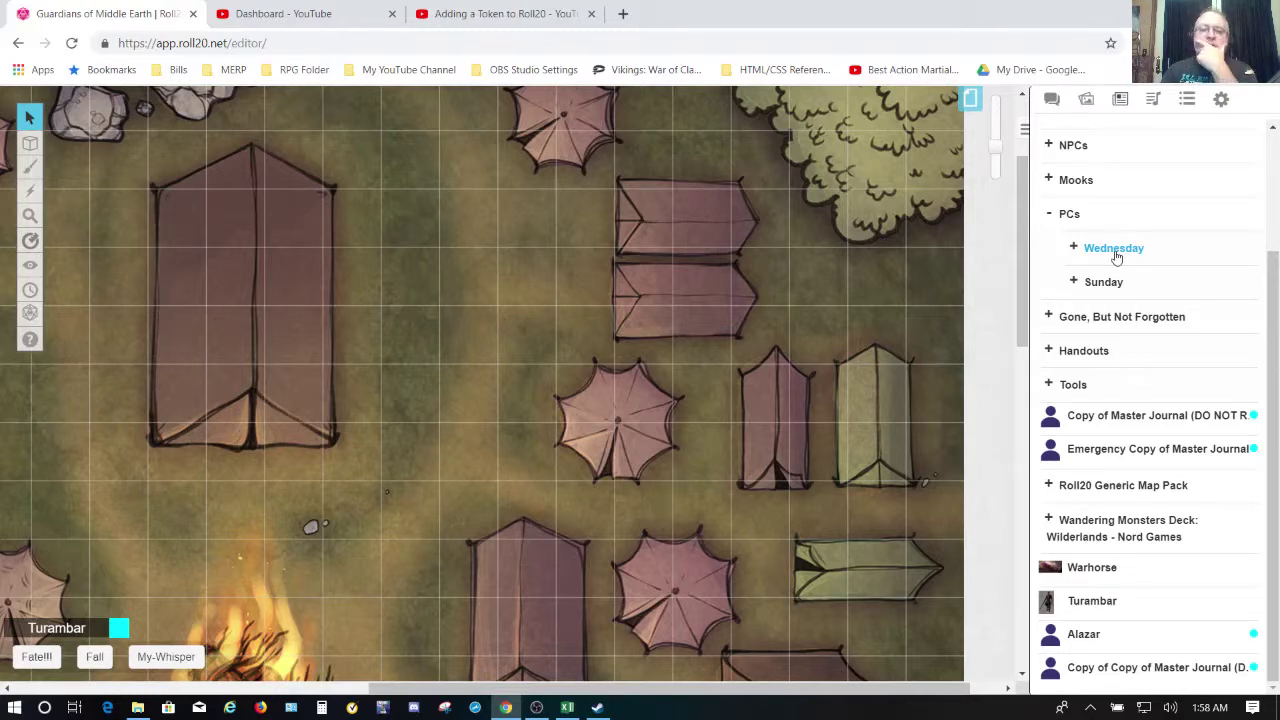
# Place the Sally token from the Tools folder on the map by the central round tent, and delete it again.
pyautogui.click(1077, 389)
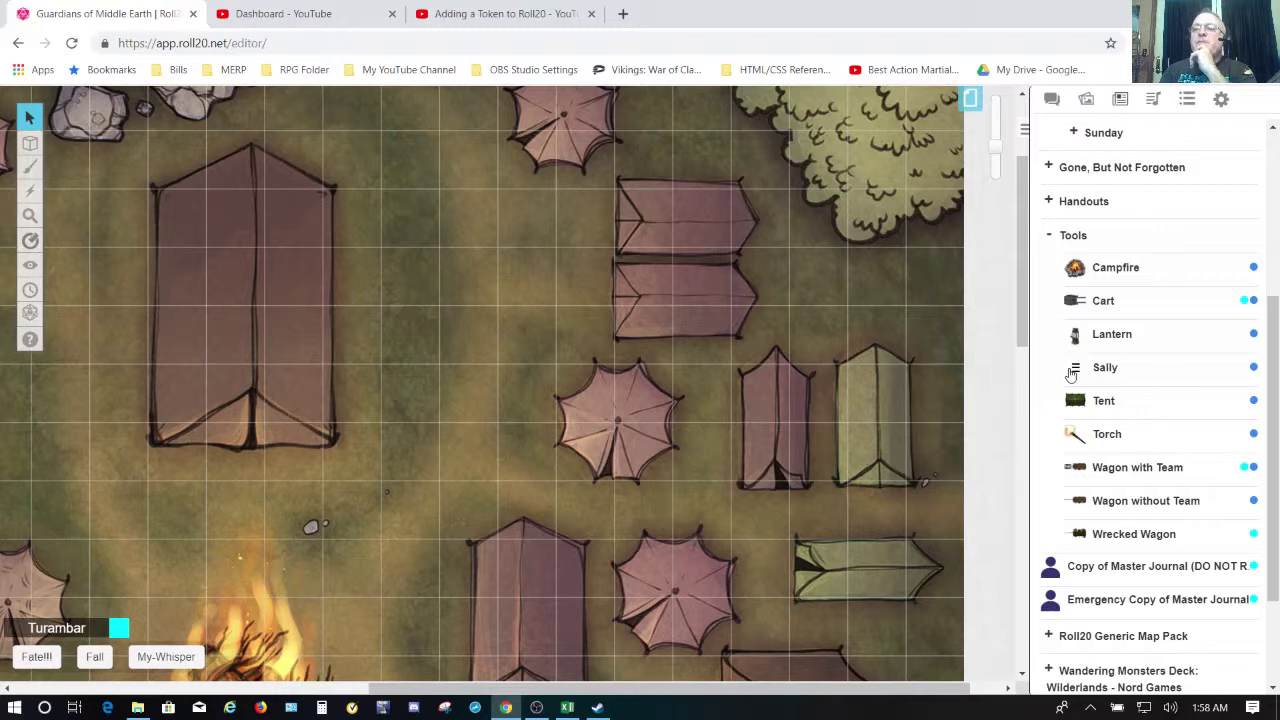
pyautogui.moveTo(1120, 377); pyautogui.dragTo(647, 375)
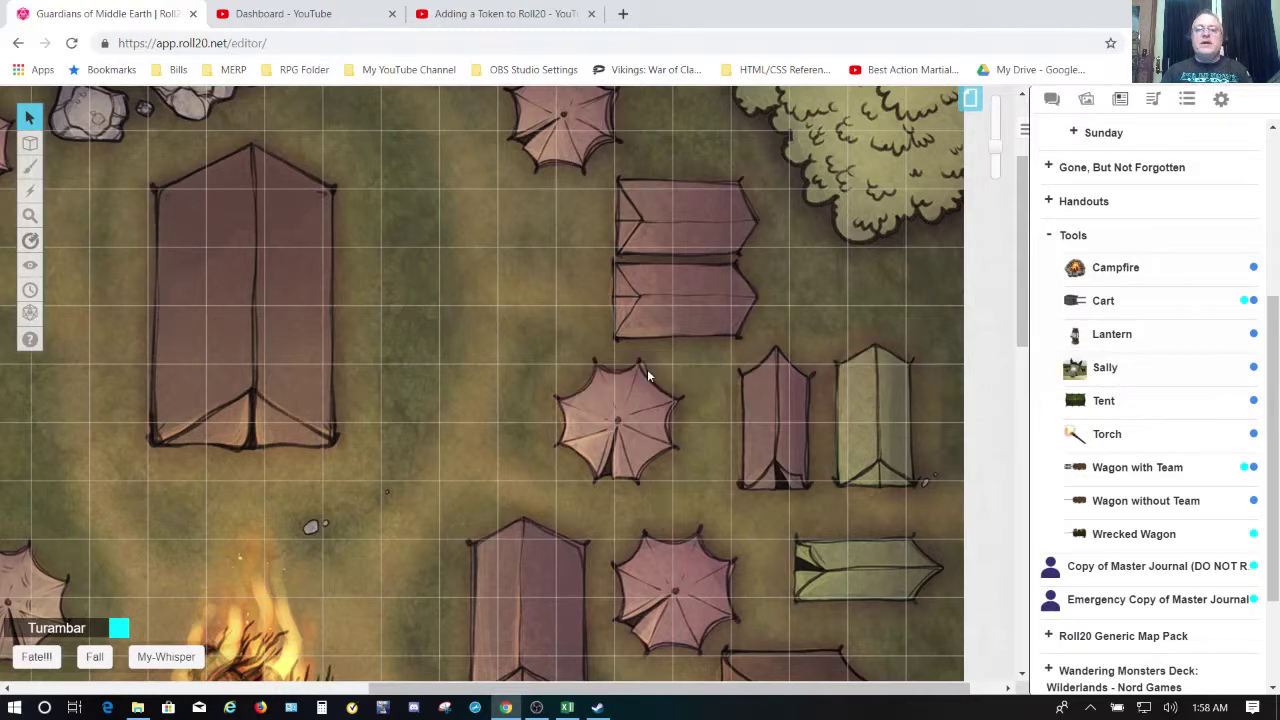
pyautogui.click(647, 368)
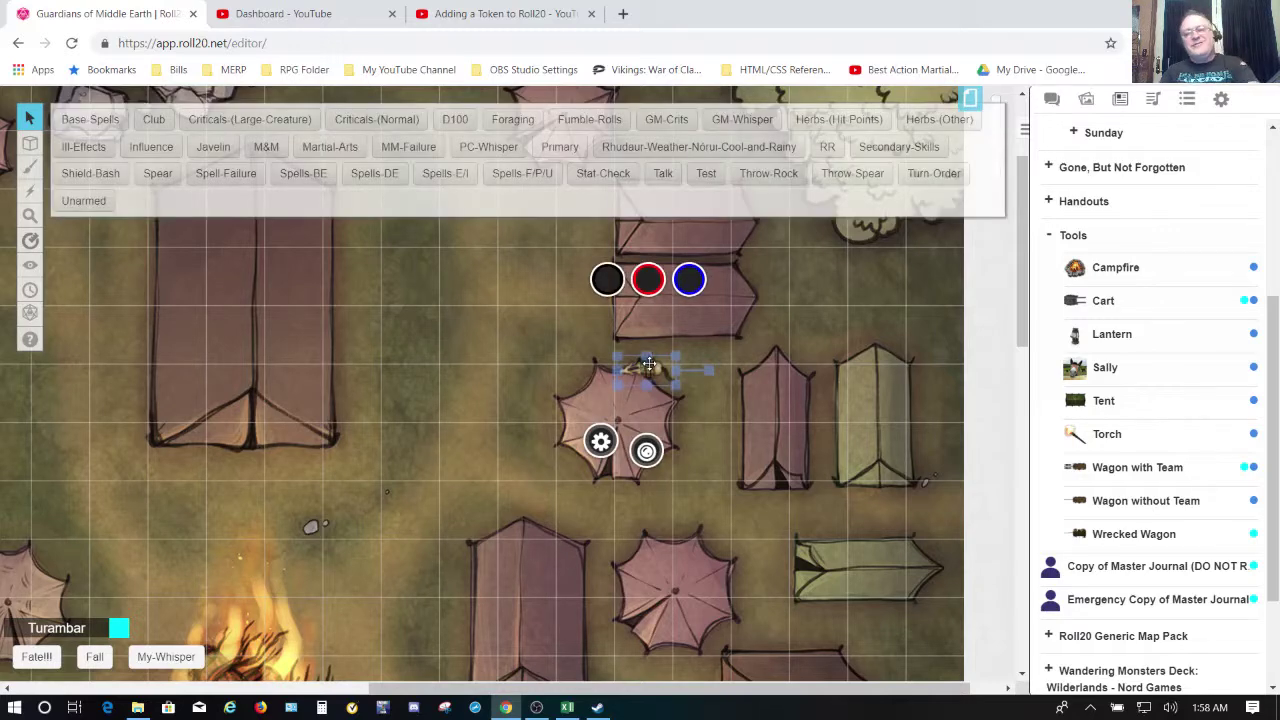
pyautogui.press('Delete')
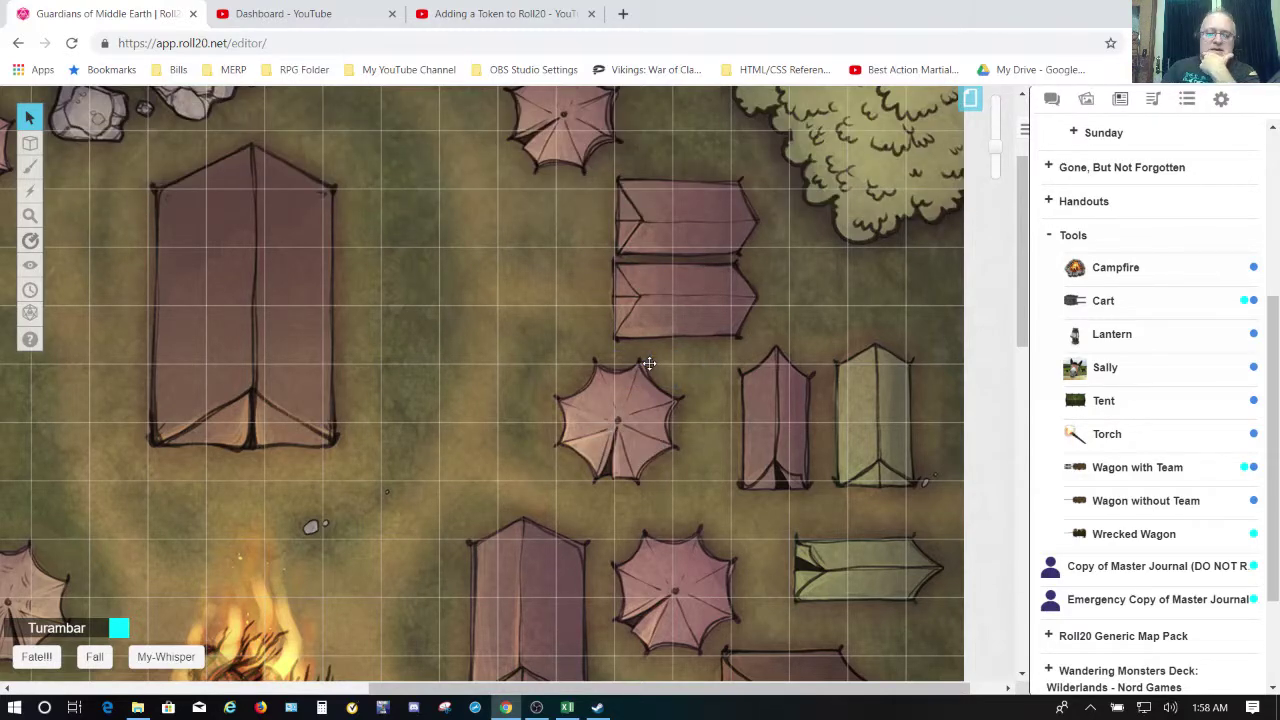
pyautogui.click(1051, 235)
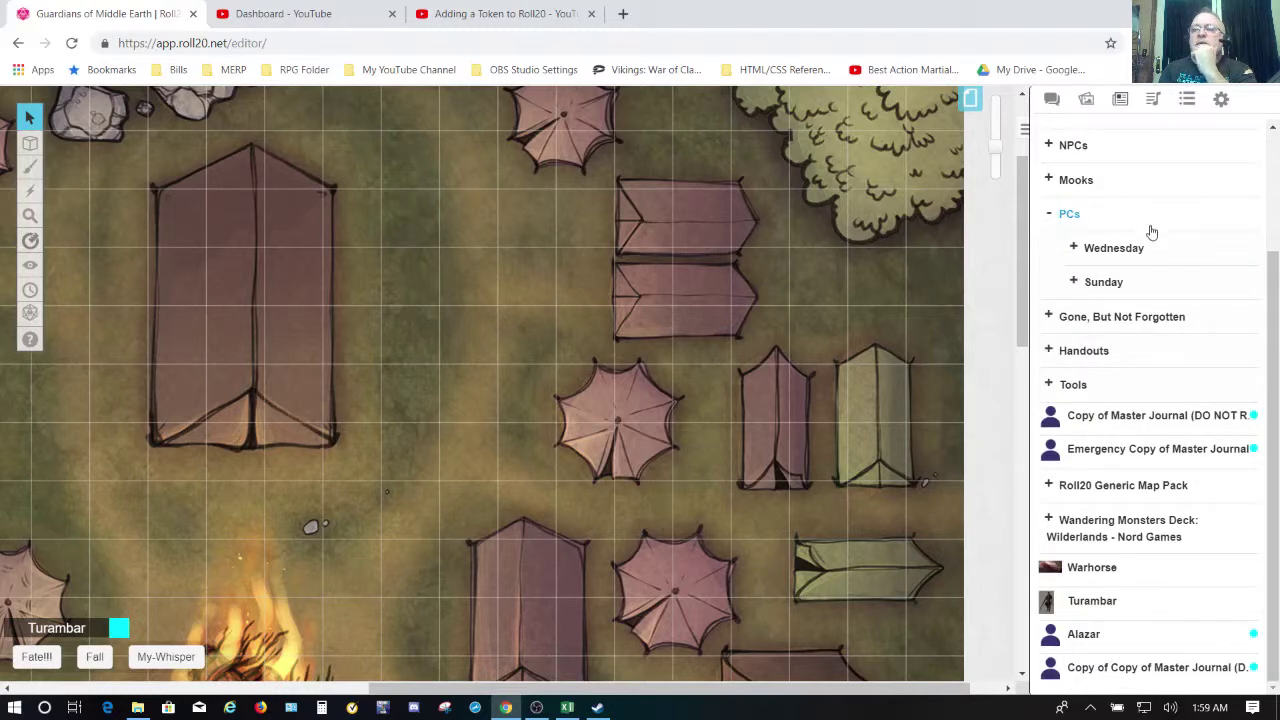
# Read the full name in the Master Journal character's edit form, and close the journal without saving.
pyautogui.scroll(3, 1151, 235)
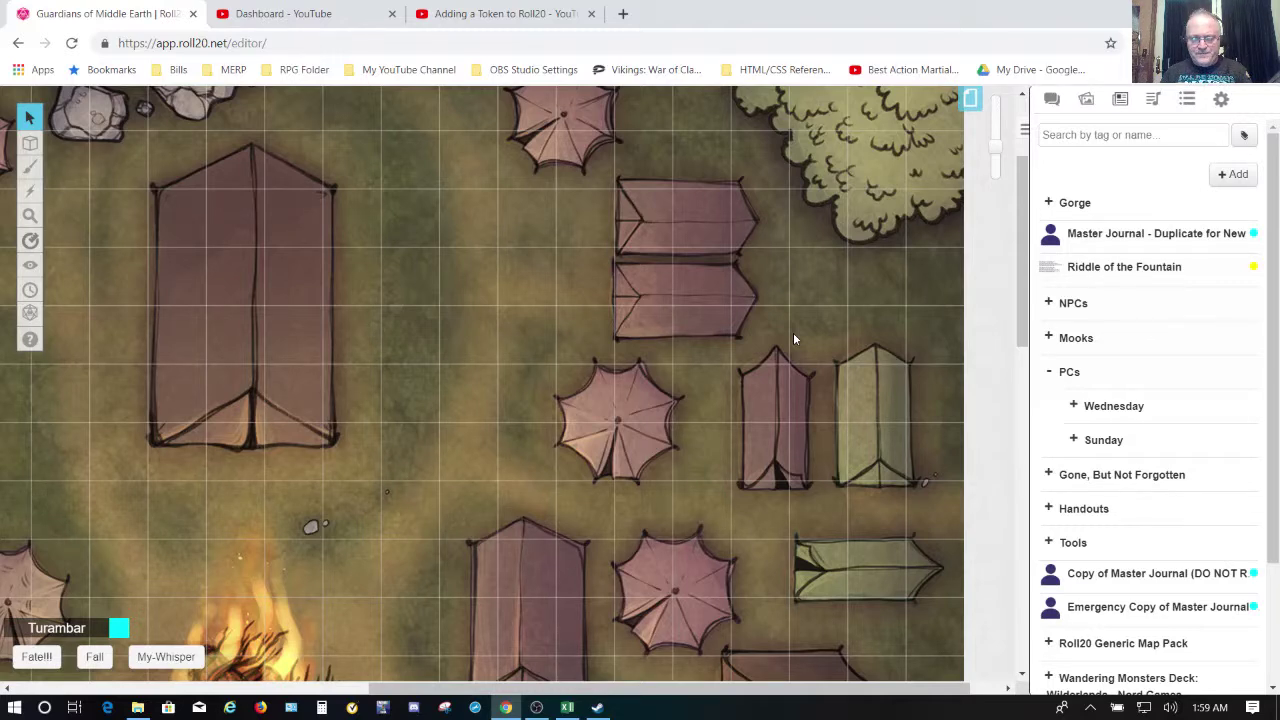
pyautogui.click(1080, 204)
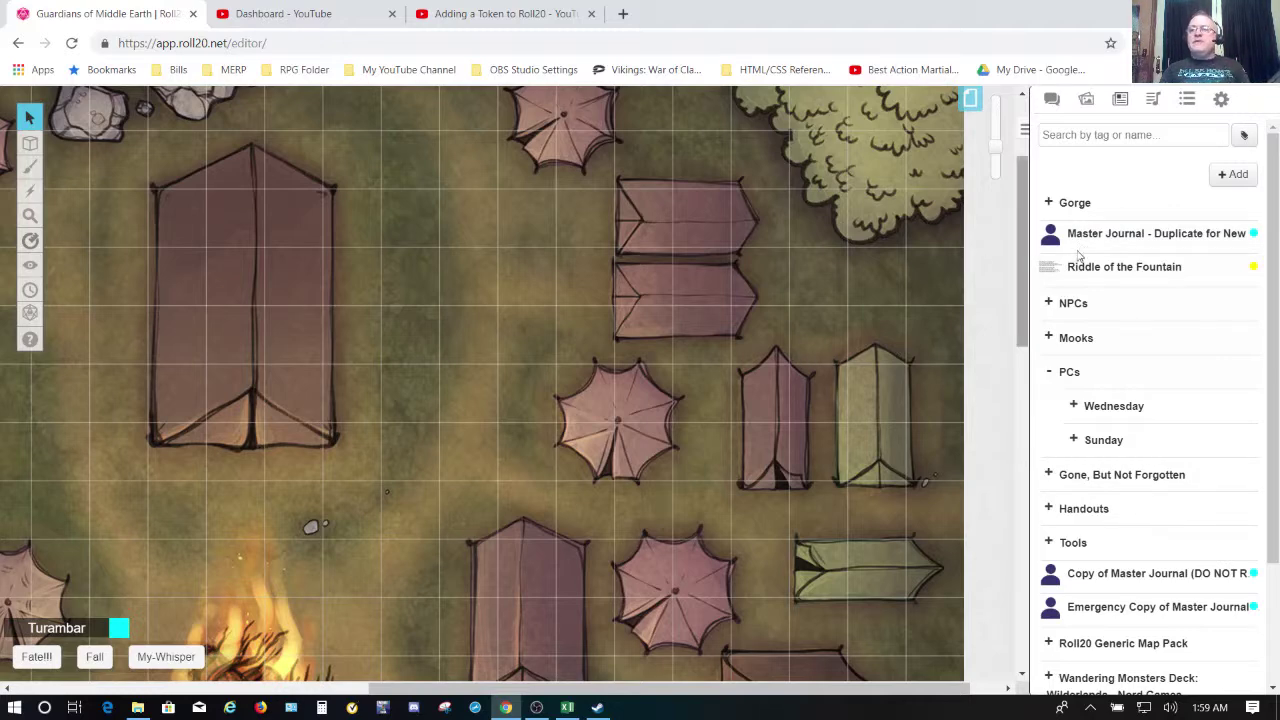
pyautogui.click(1155, 235)
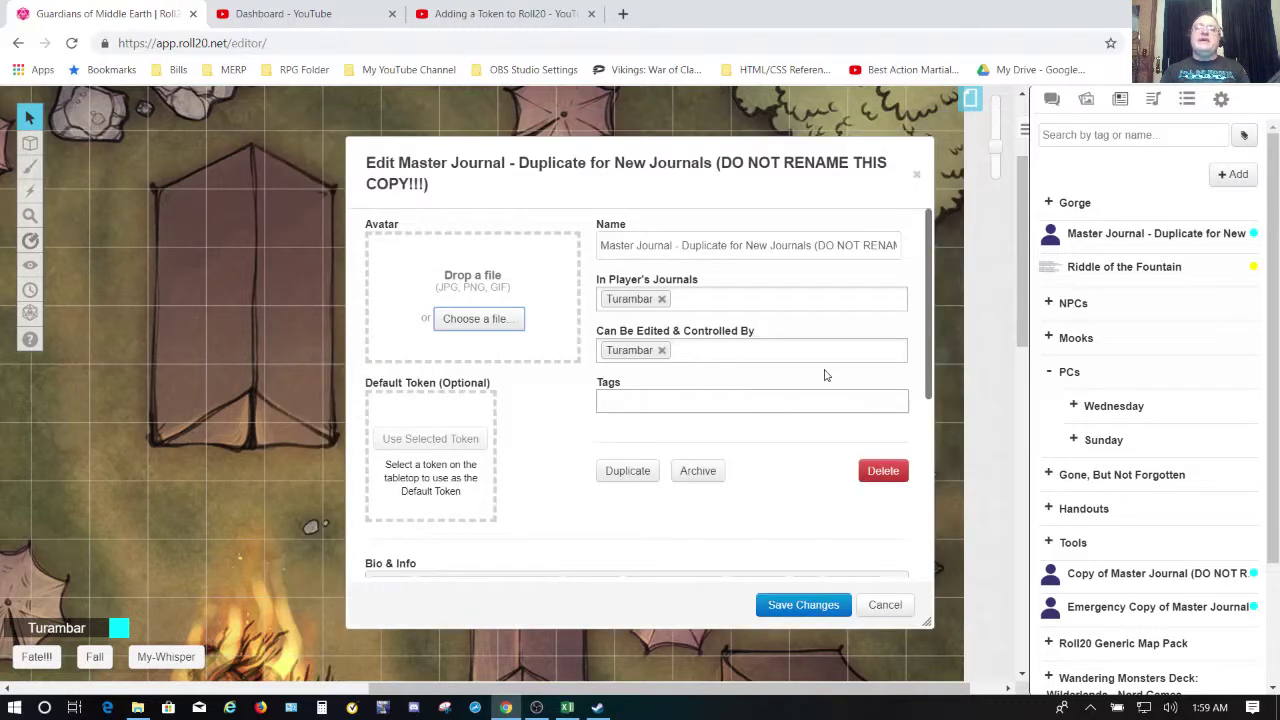
pyautogui.click(835, 246)
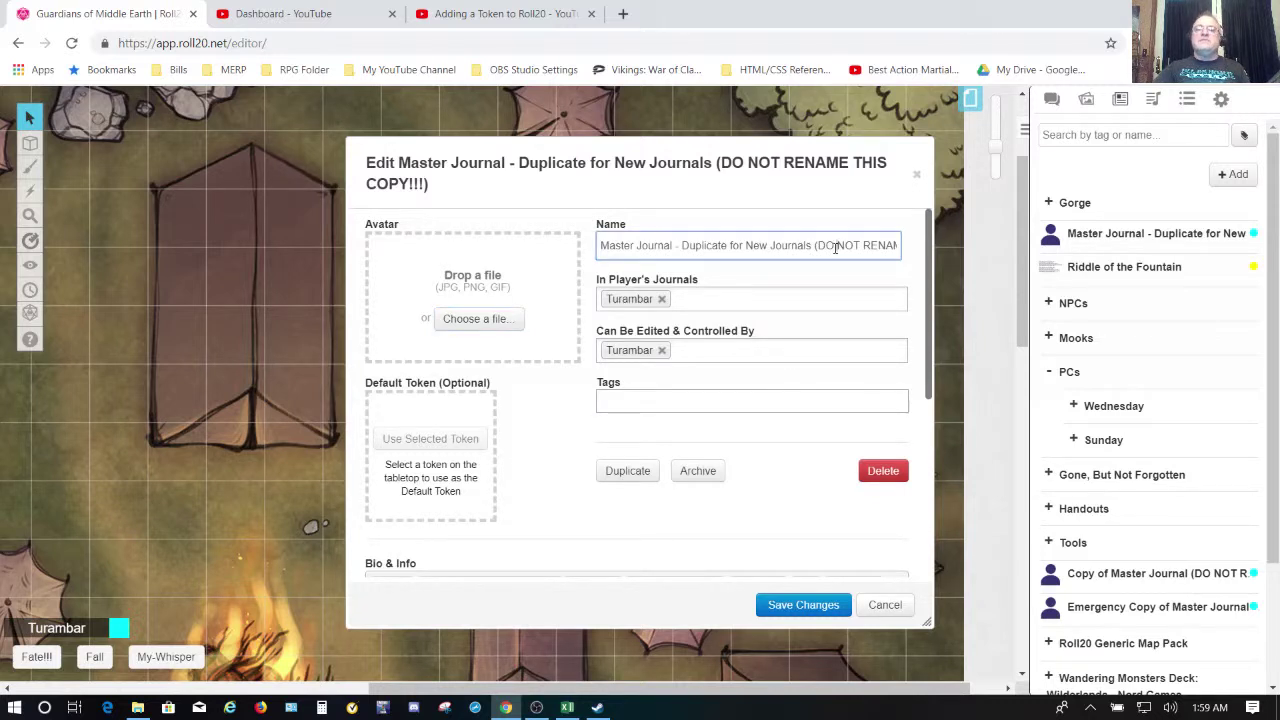
pyautogui.press('End')
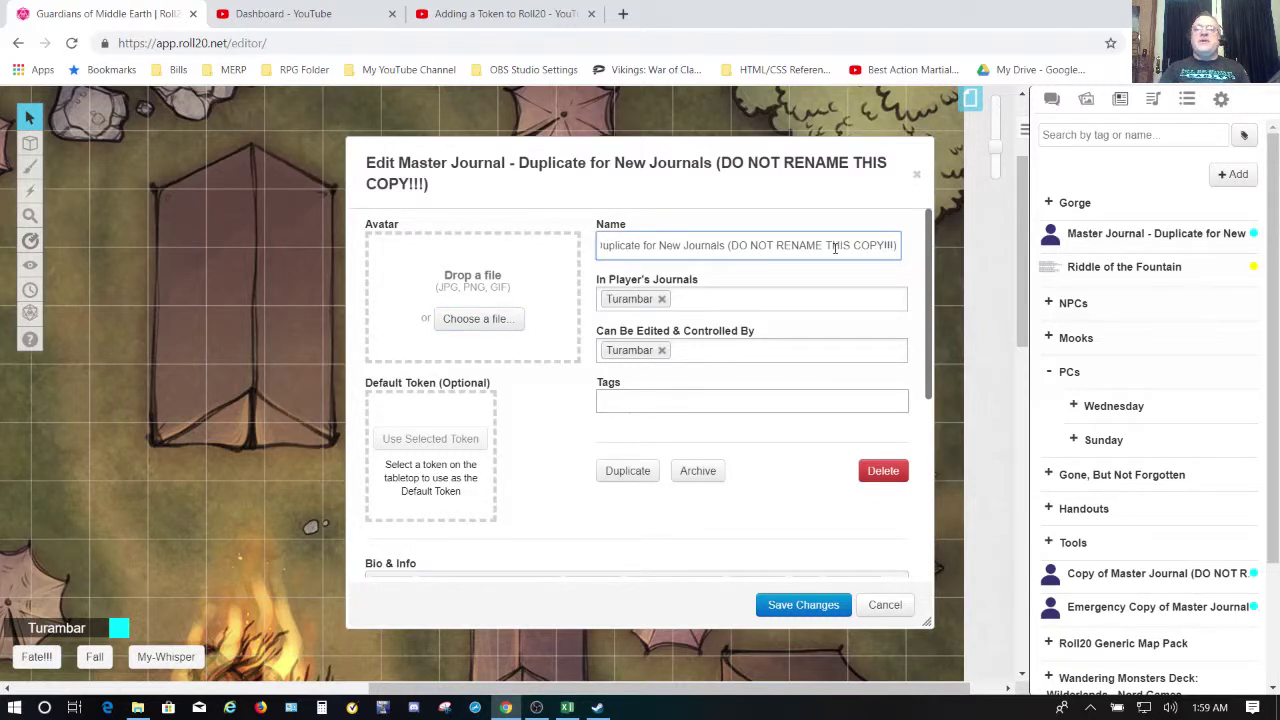
pyautogui.click(885, 605)
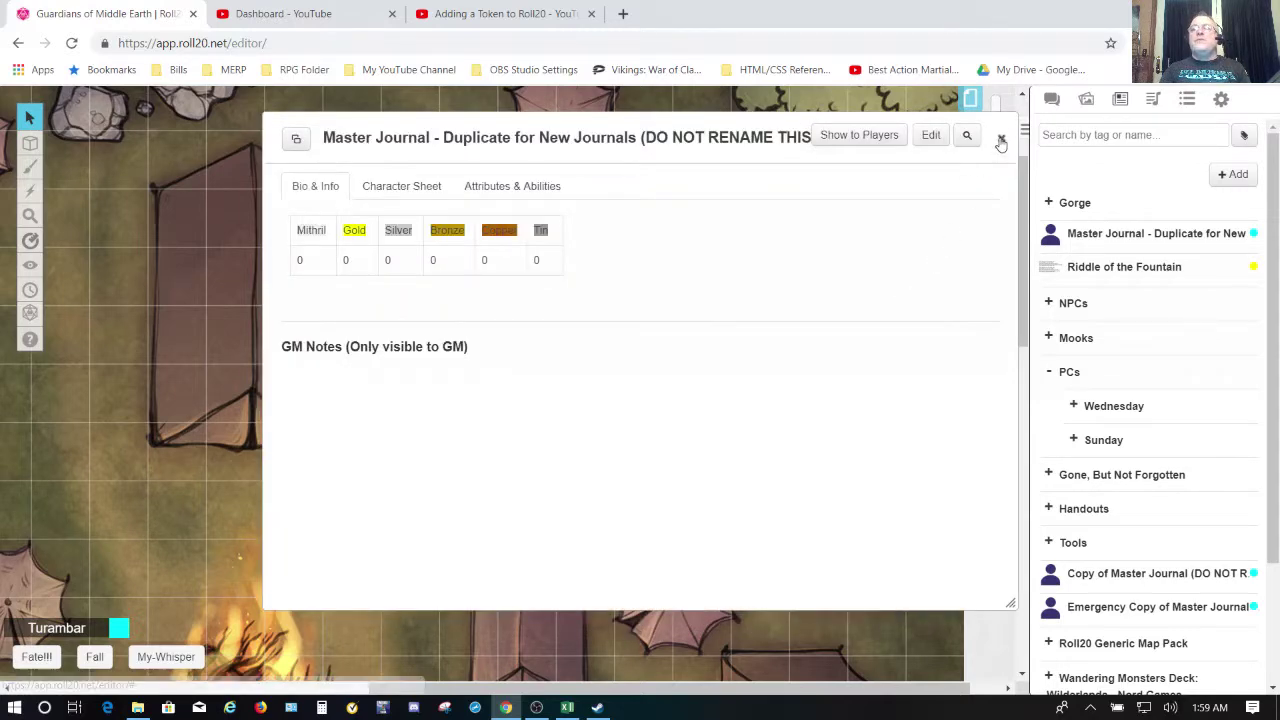
pyautogui.click(1000, 138)
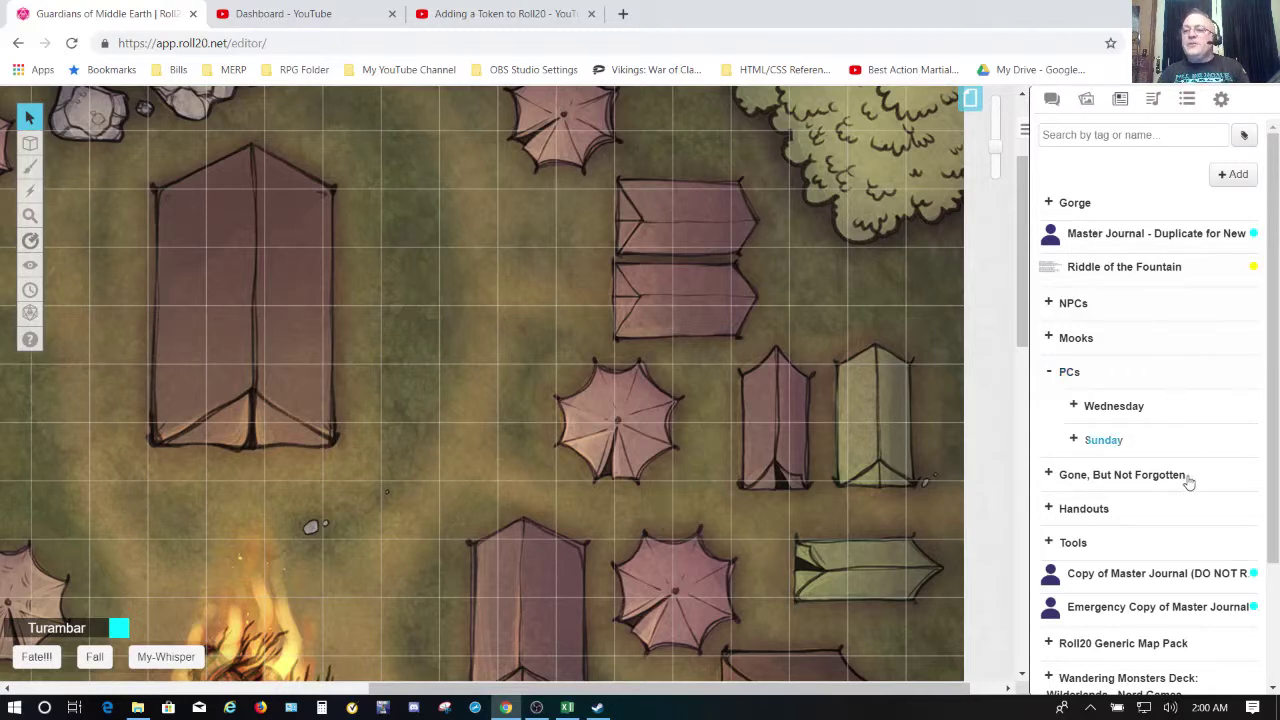
# Look over the copies of the Master Journal kept in the journal list.
pyautogui.scroll(-3, 1189, 485)
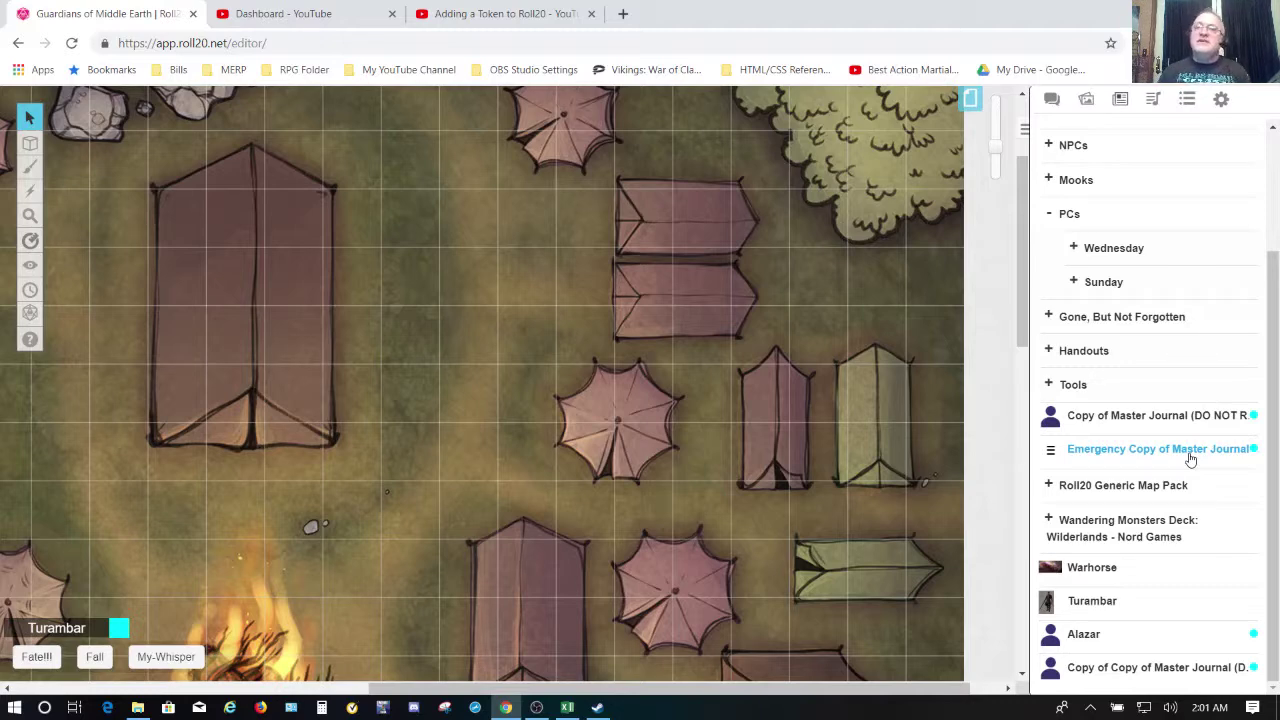
pyautogui.scroll(3, 1181, 305)
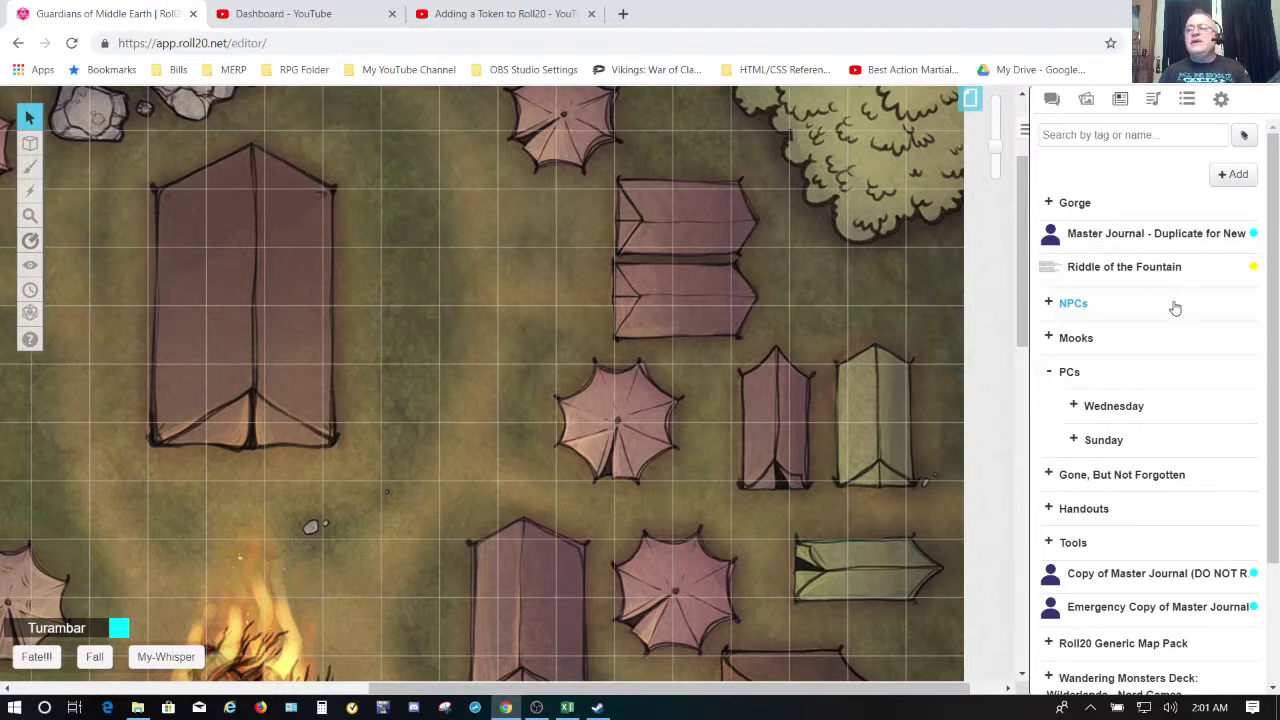
# Collapse the PCs folder and look over the rest of the journal list.
pyautogui.click(1048, 374)
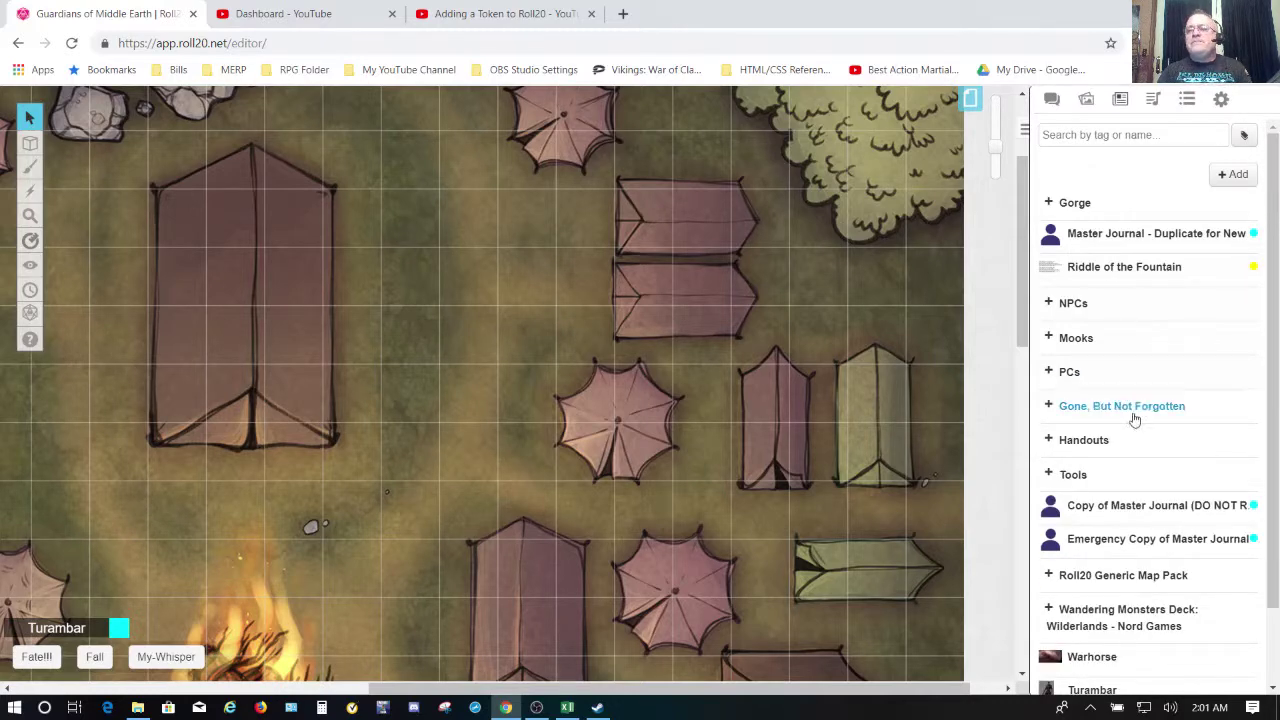
pyautogui.scroll(-1, 1150, 505)
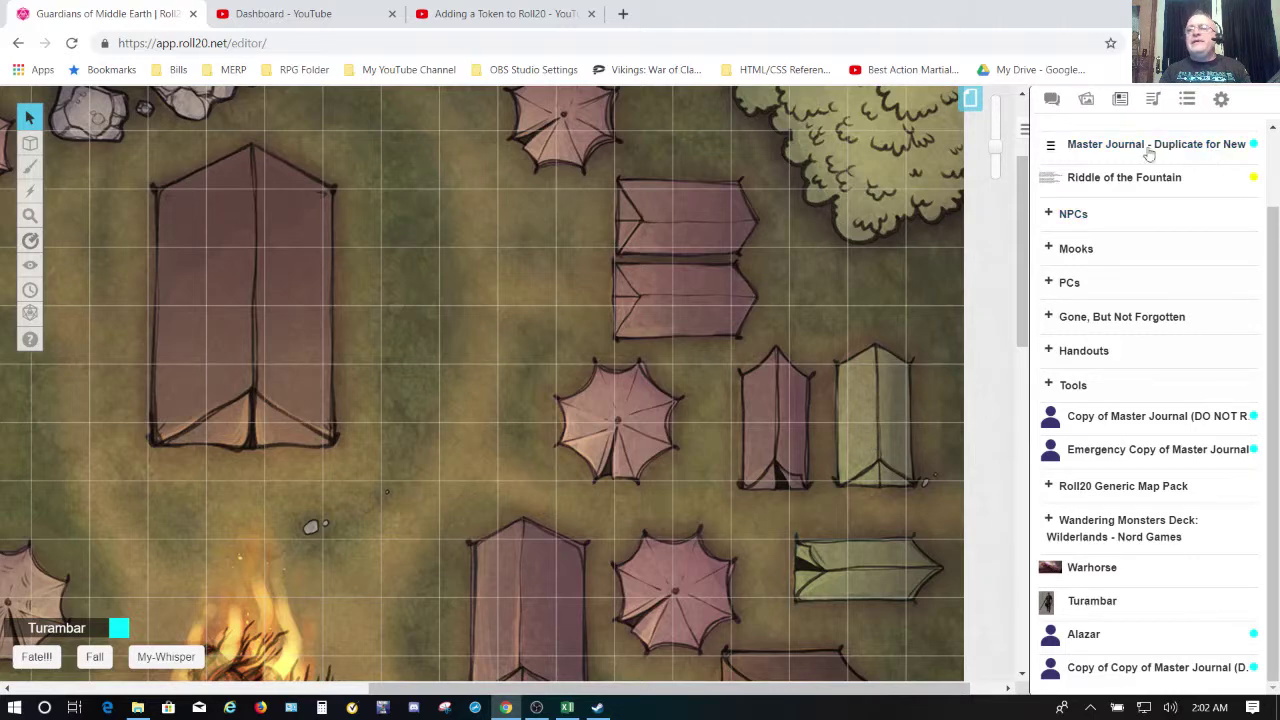
pyautogui.scroll(3, 1265, 150)
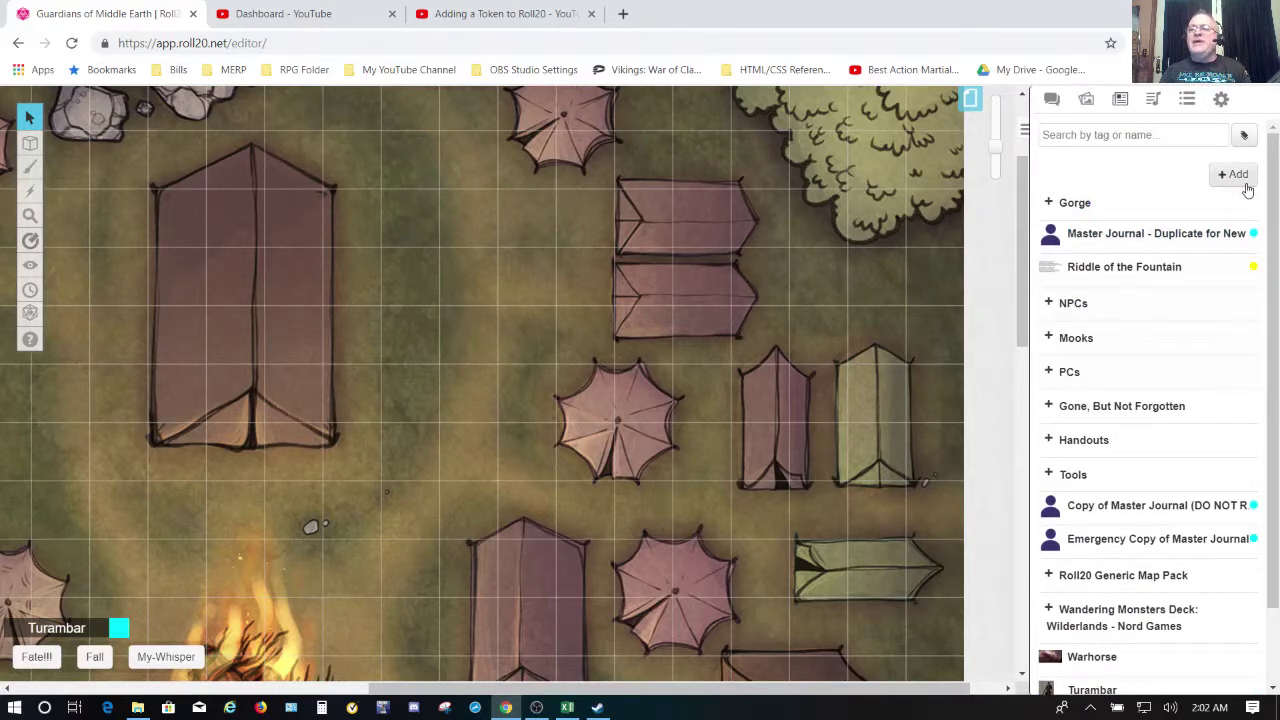
# Add a new handout to the journal and leave its form and window without editing anything.
pyautogui.click(1241, 176)
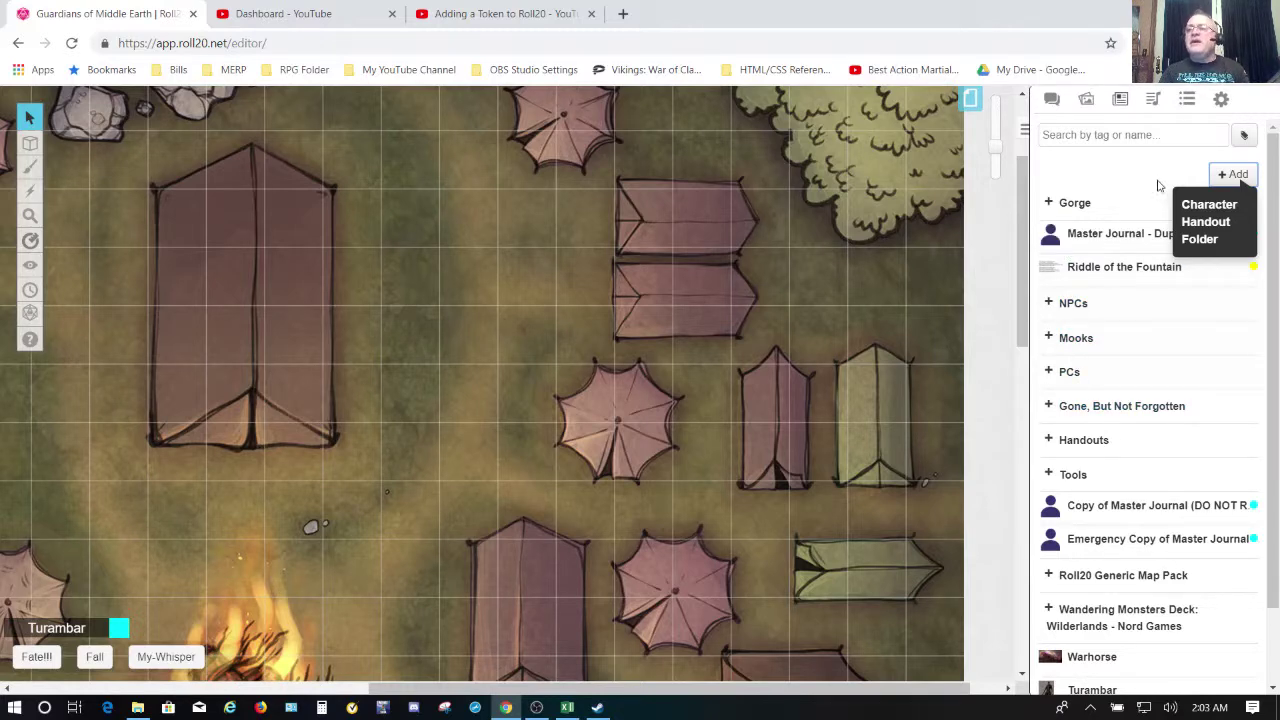
pyautogui.click(1212, 224)
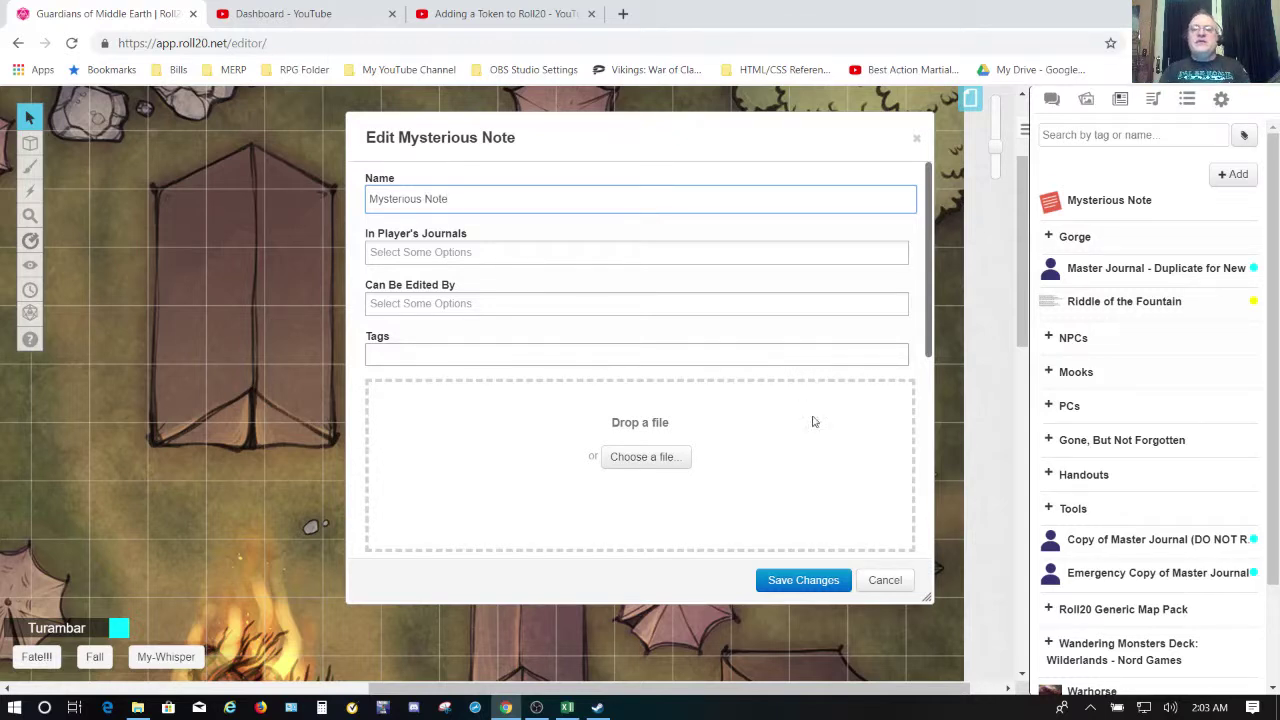
pyautogui.click(885, 581)
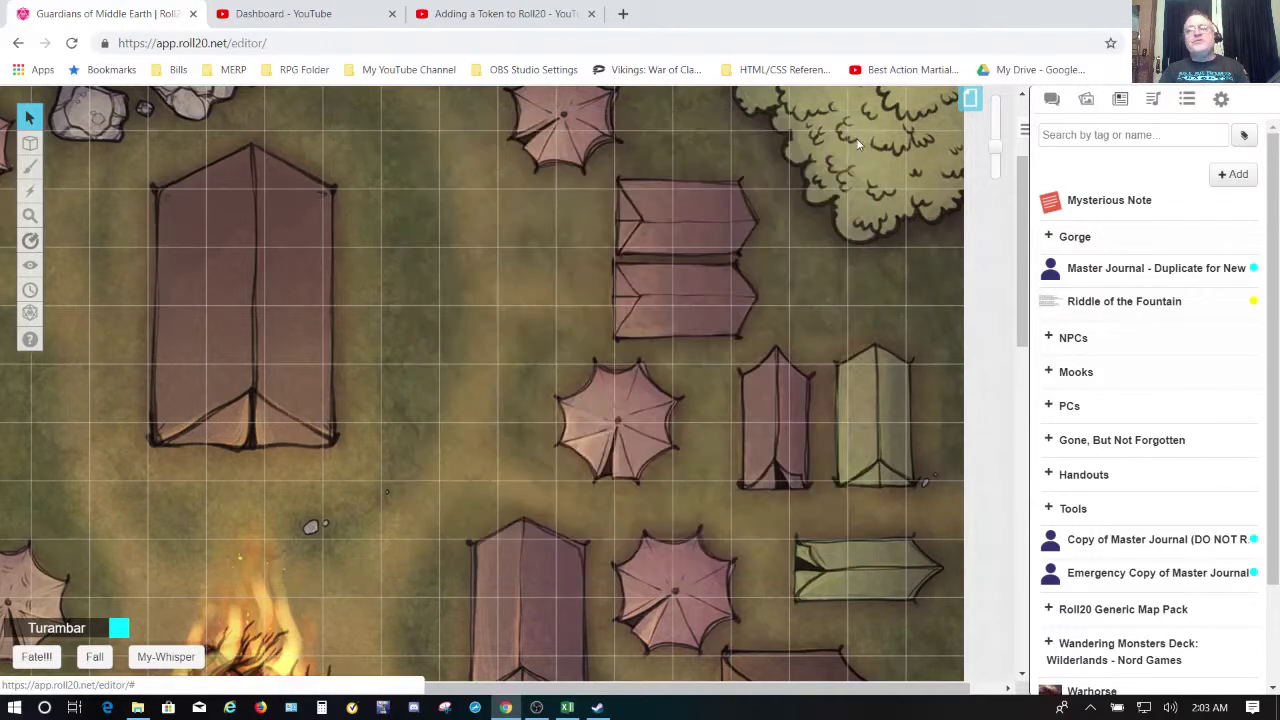
pyautogui.click(854, 139)
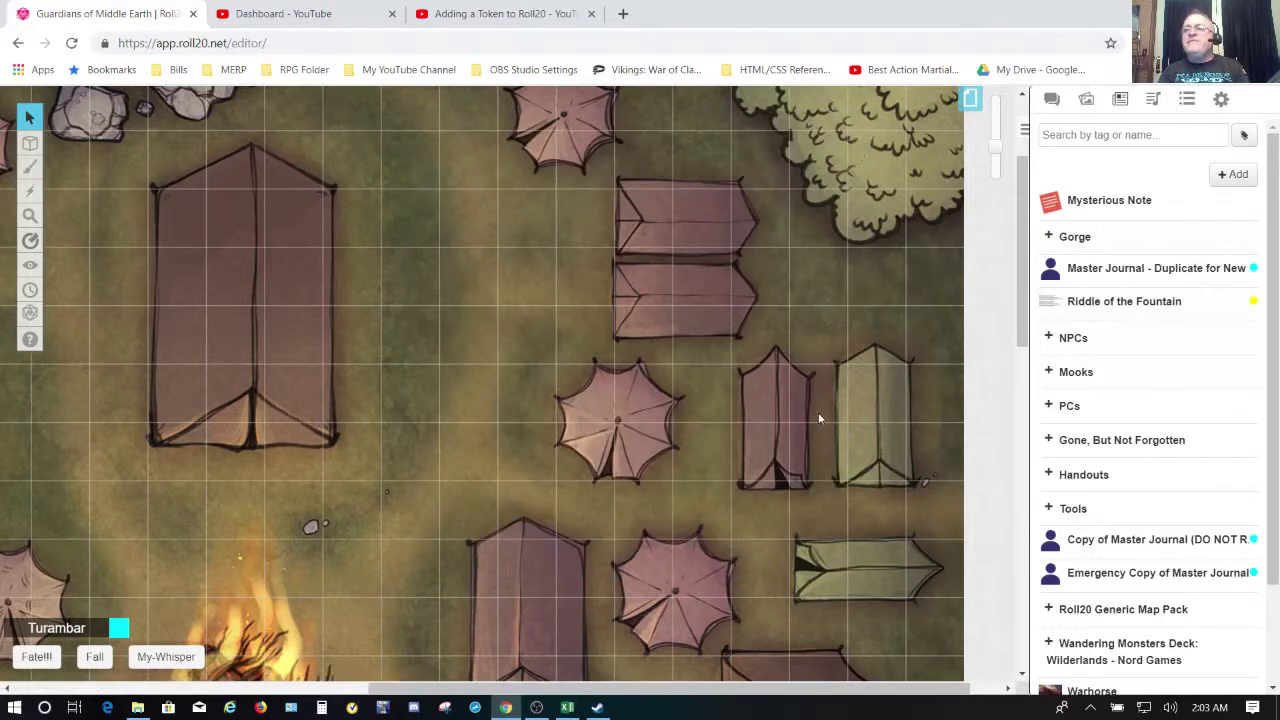
# Add a new character to the journal and view the player choices for its visibility and control.
pyautogui.click(1238, 176)
pyautogui.click(1215, 206)
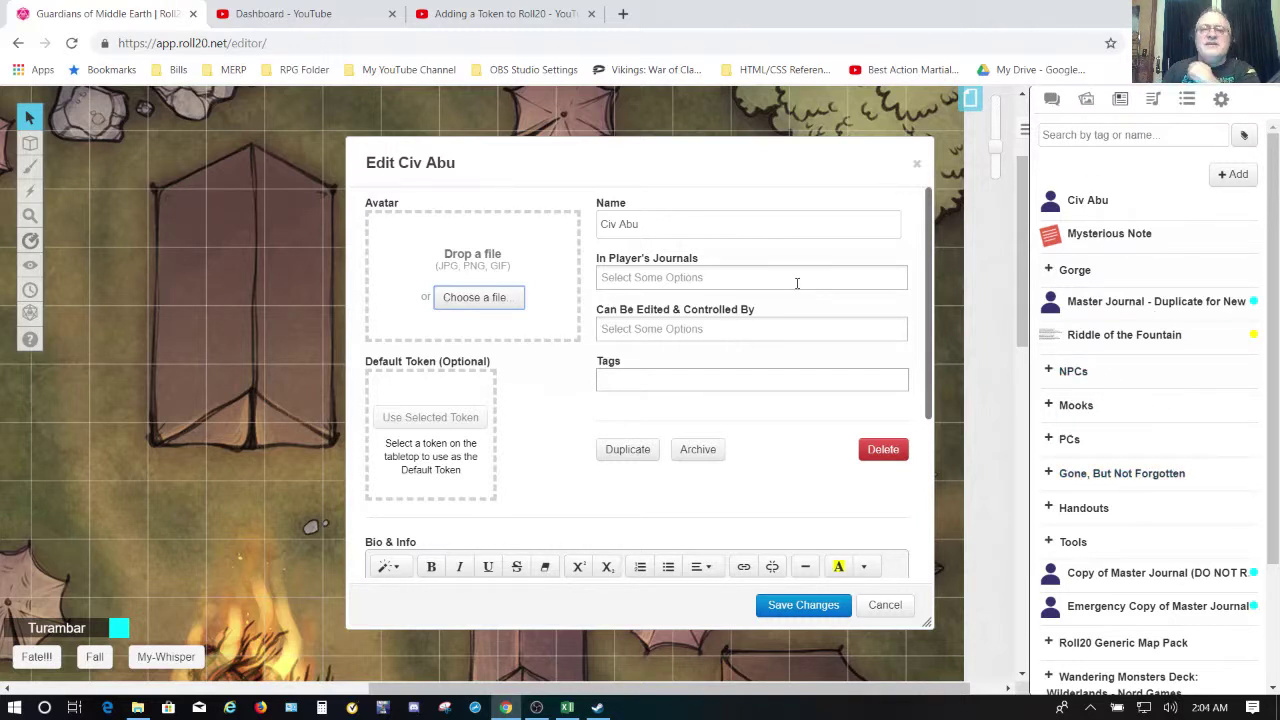
pyautogui.click(665, 329)
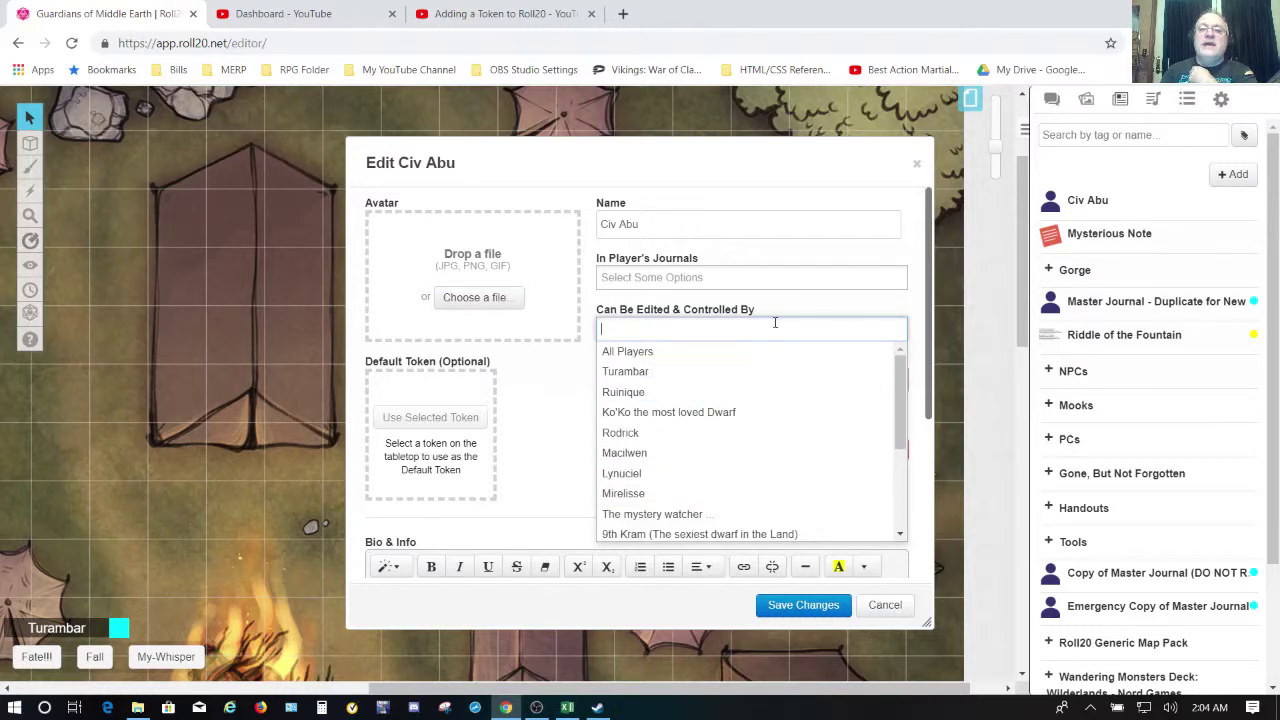
pyautogui.click(793, 276)
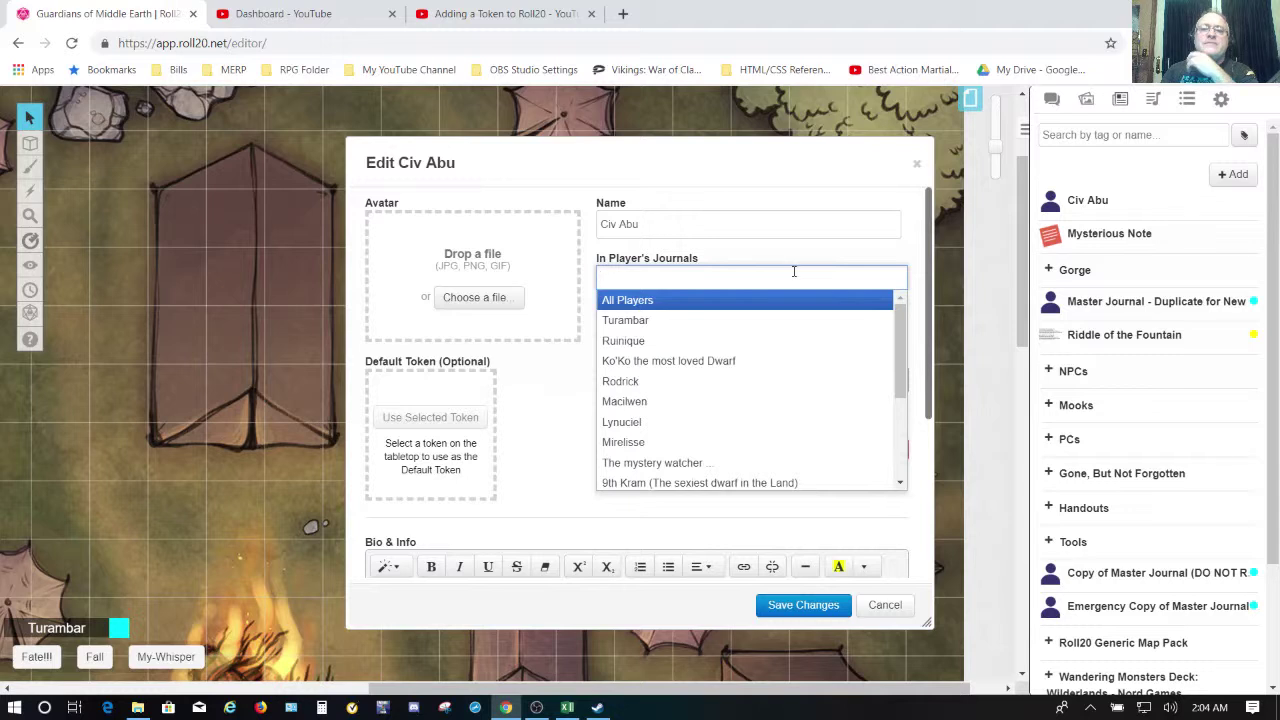
pyautogui.click(785, 229)
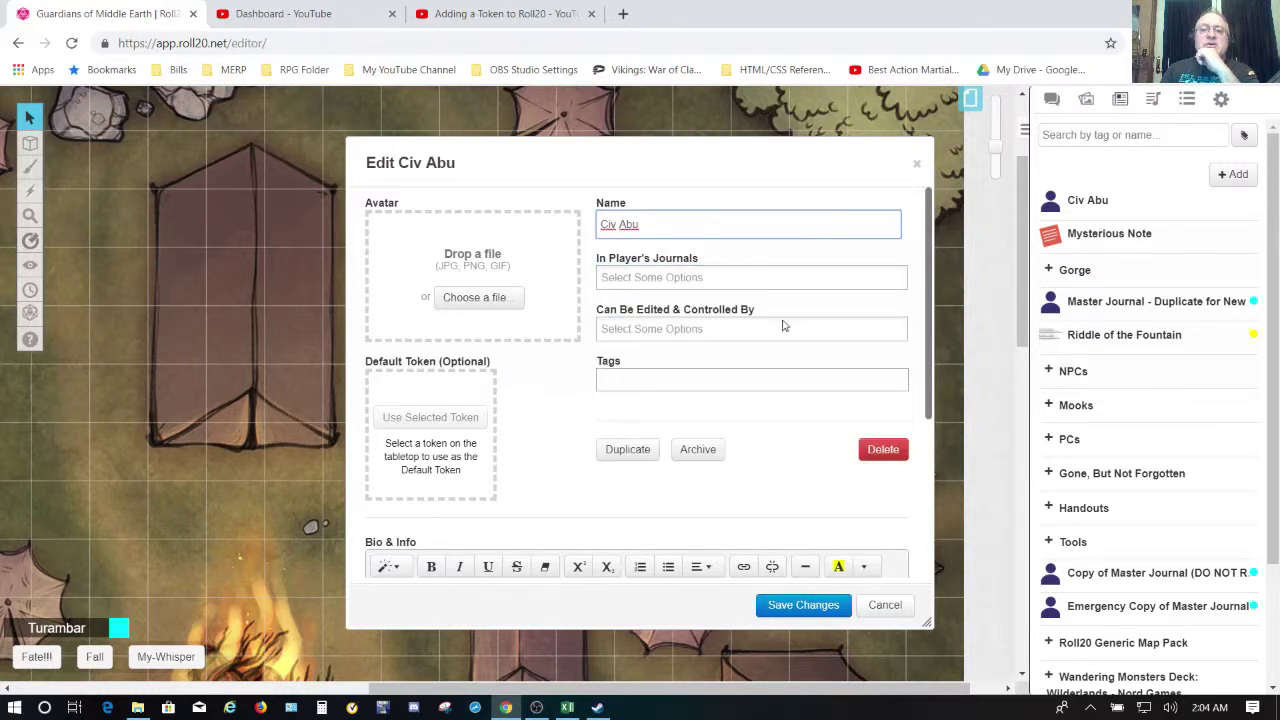
# Review the new character's Bio & Info and GM Notes fields and save the character with its default name.
pyautogui.scroll(-3, 809, 372)
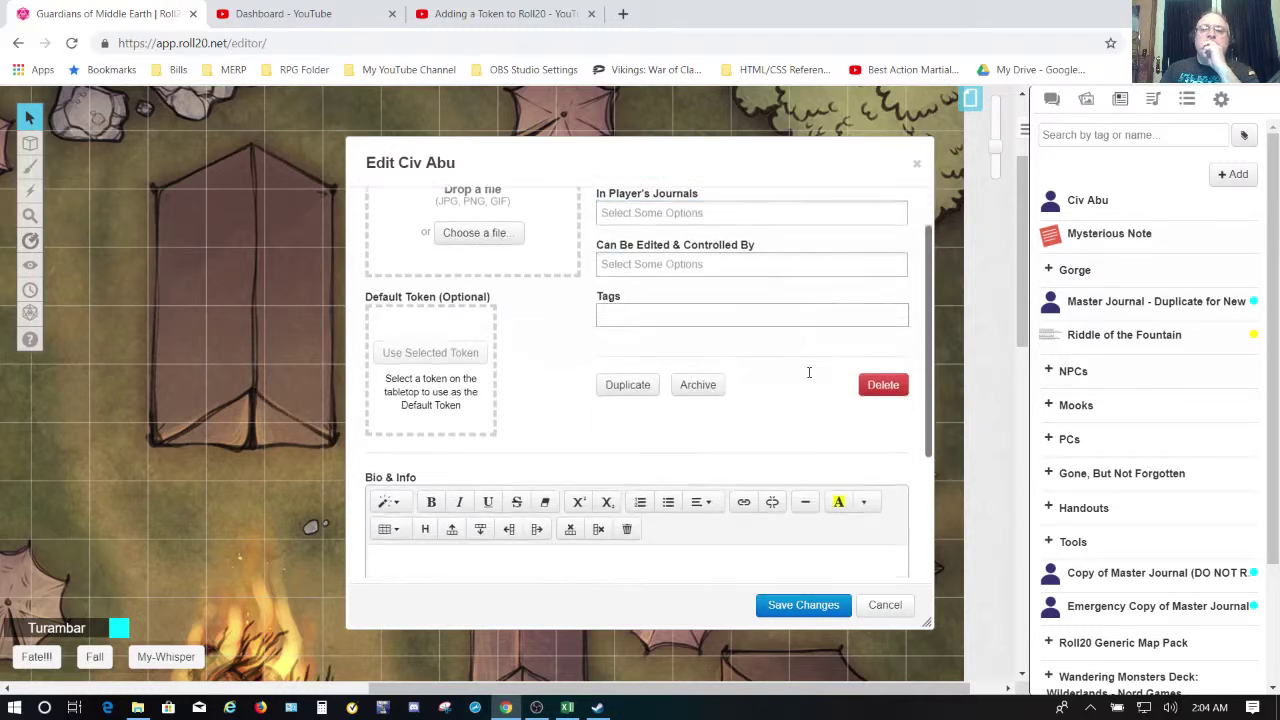
pyautogui.scroll(-1, 809, 378)
pyautogui.scroll(1, 805, 385)
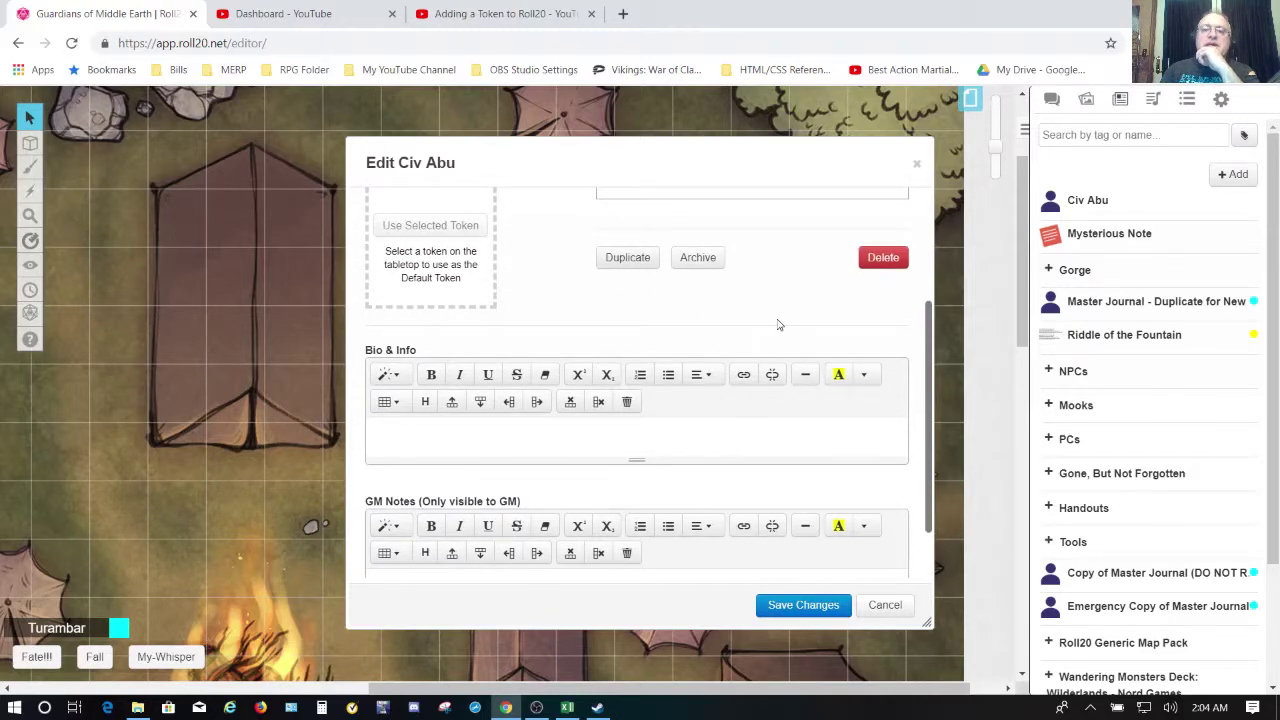
pyautogui.scroll(-1, 777, 325)
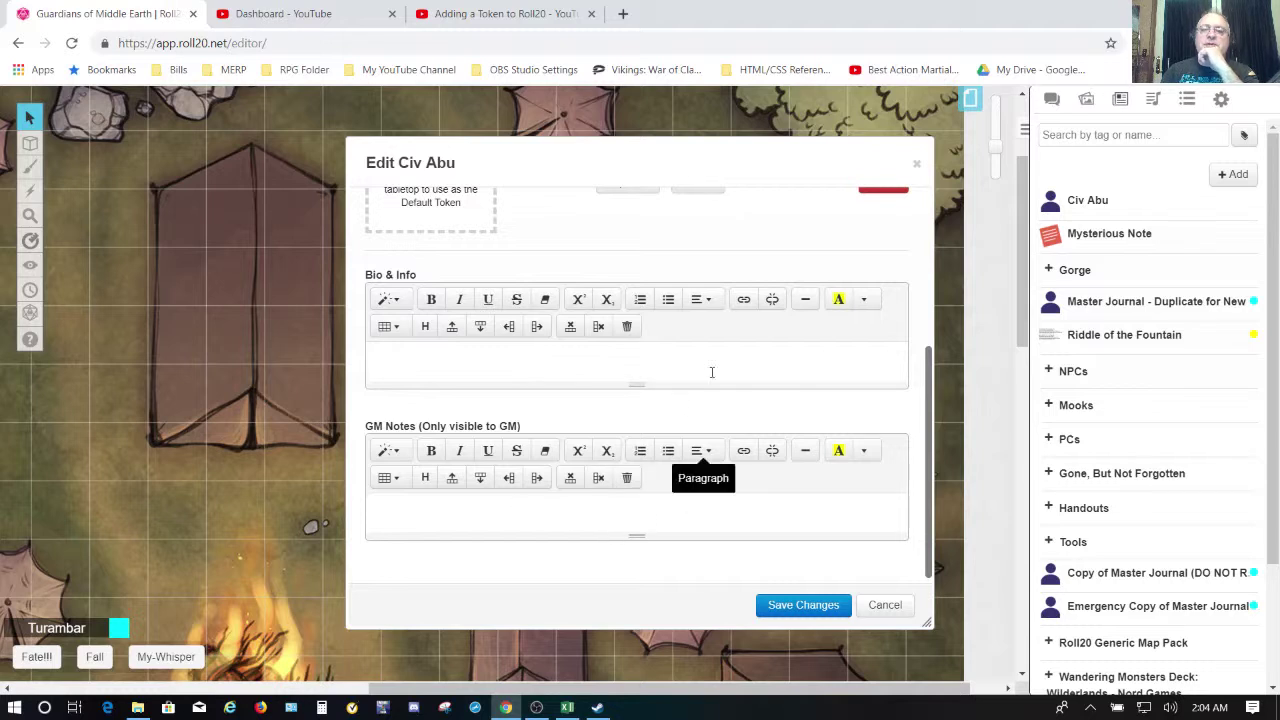
pyautogui.scroll(3, 731, 265)
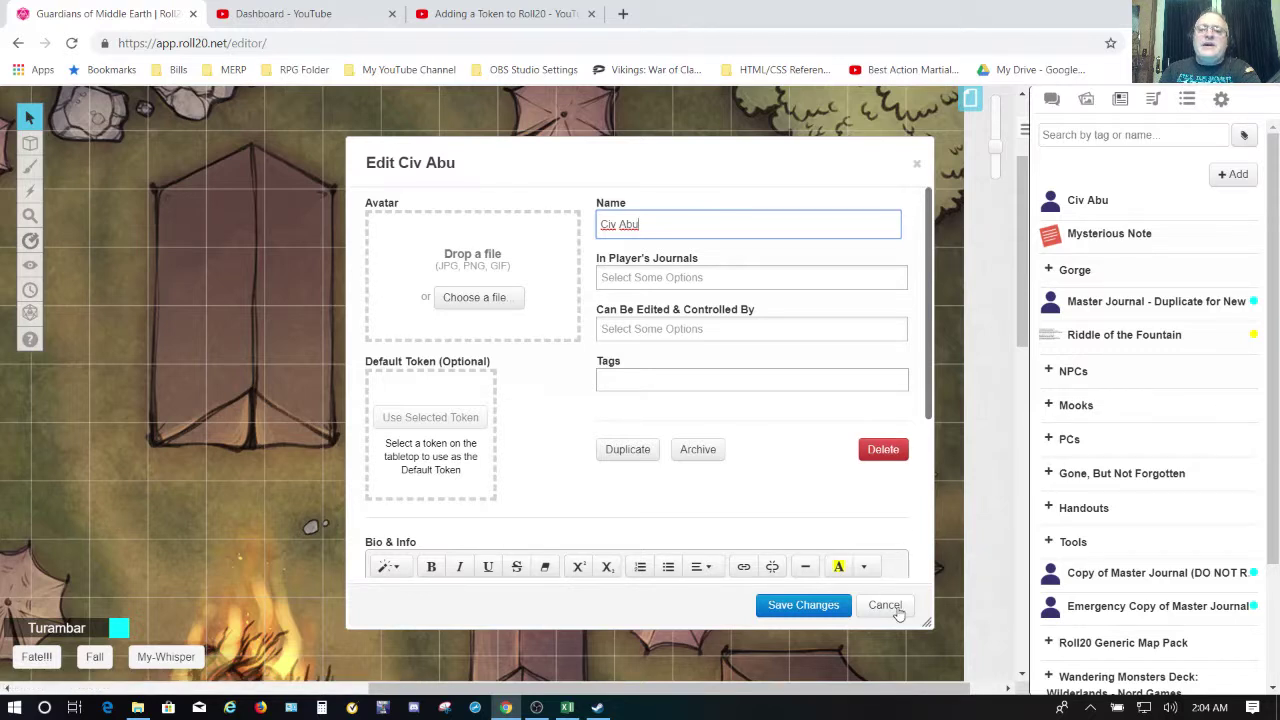
pyautogui.click(797, 606)
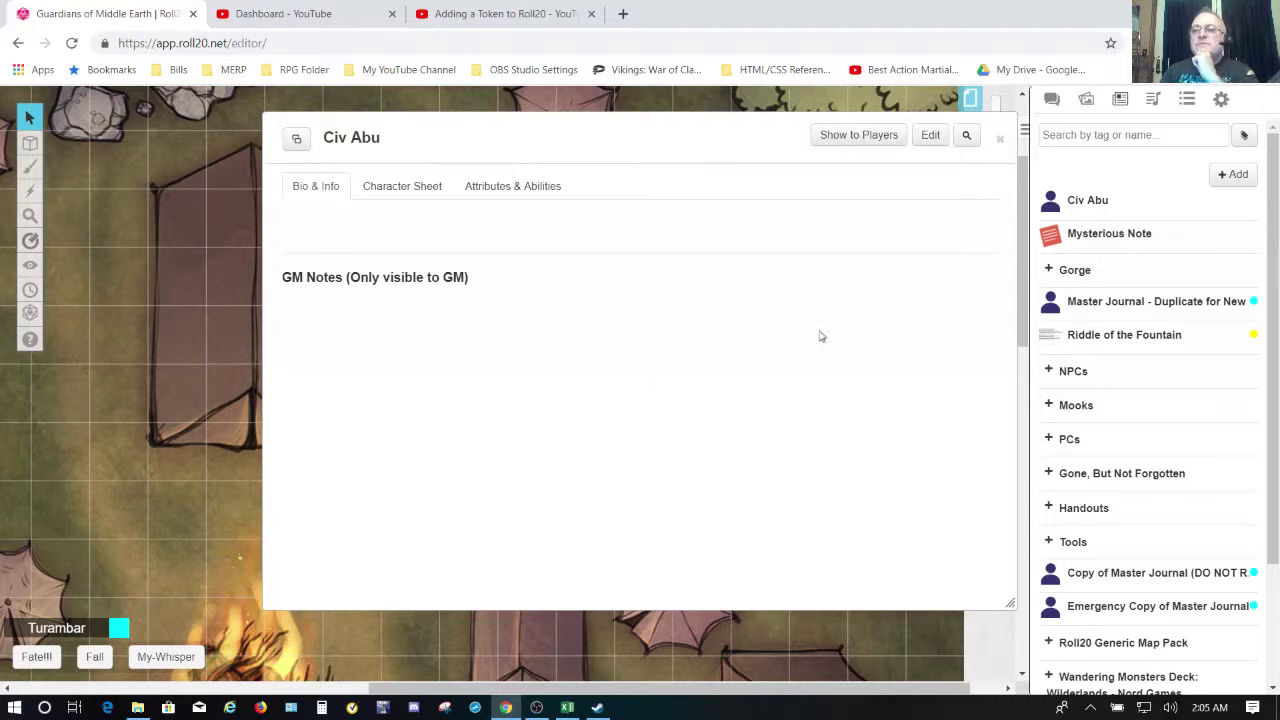
# Open the Roaniquë character from the Sunday subfolder of PCs and shift its window slightly off the Civ Abu window.
pyautogui.click(1069, 441)
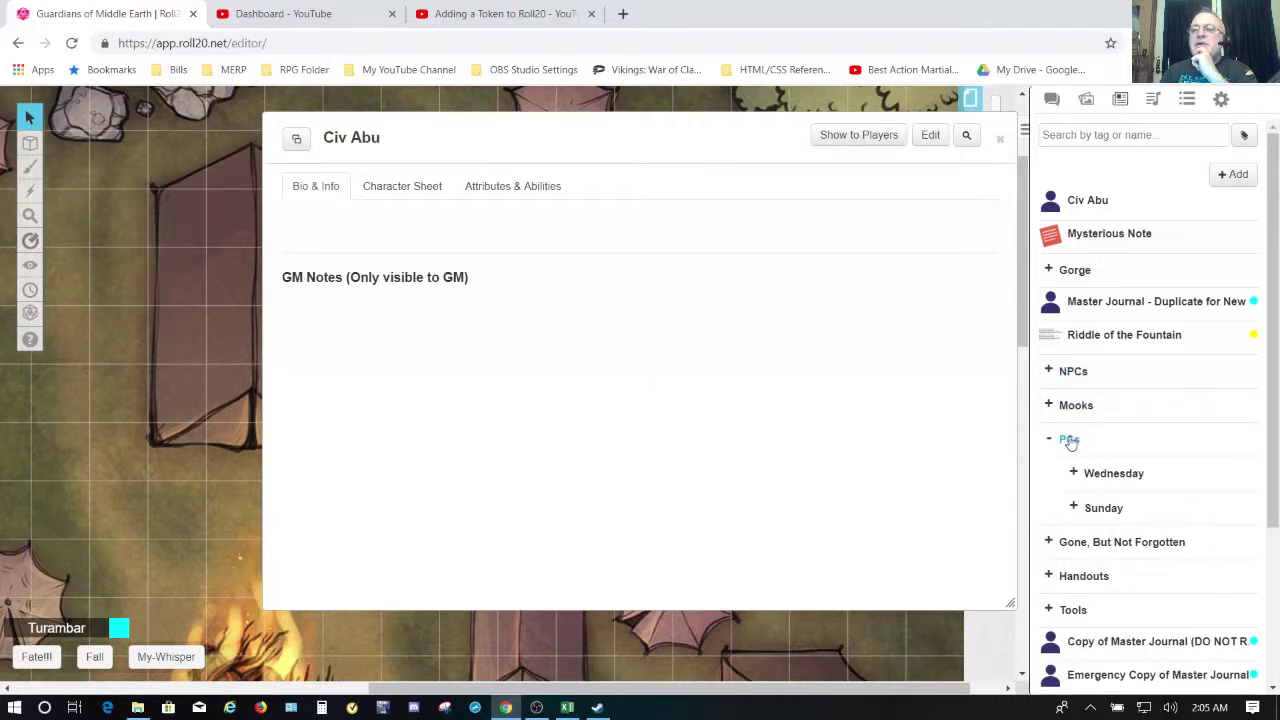
pyautogui.click(1102, 508)
pyautogui.scroll(-5, 1145, 518)
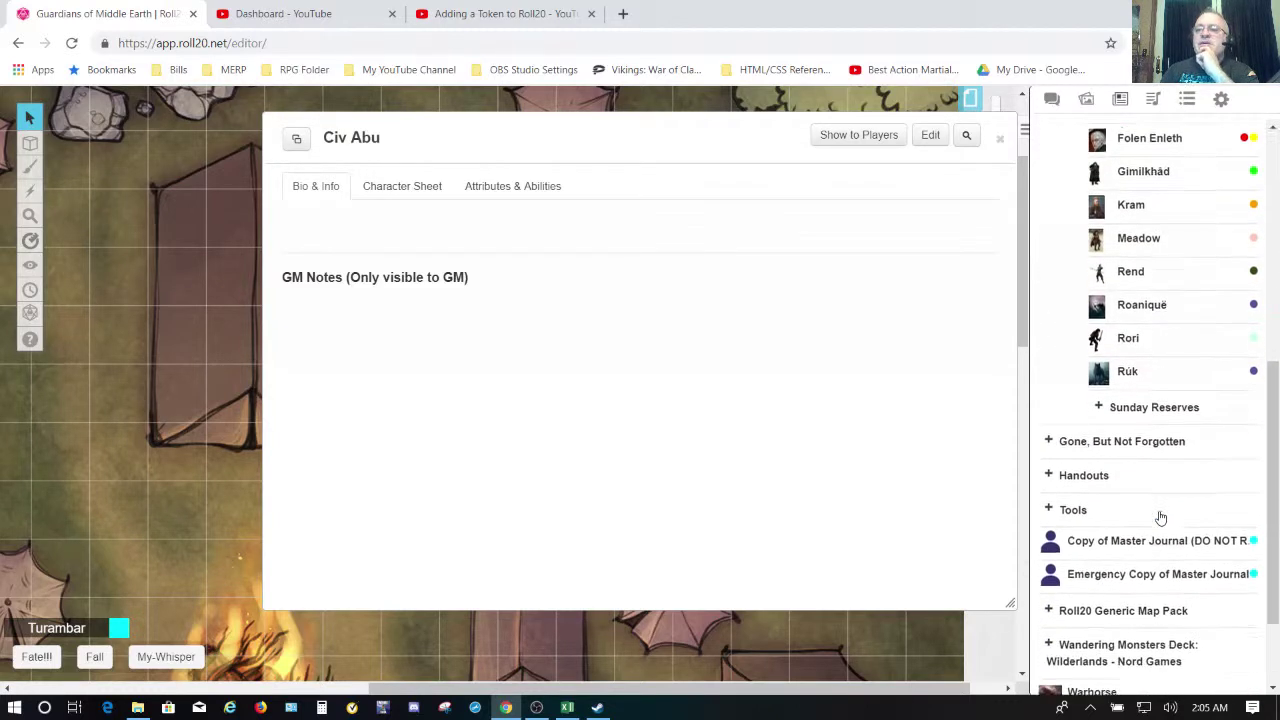
pyautogui.scroll(-1, 1160, 517)
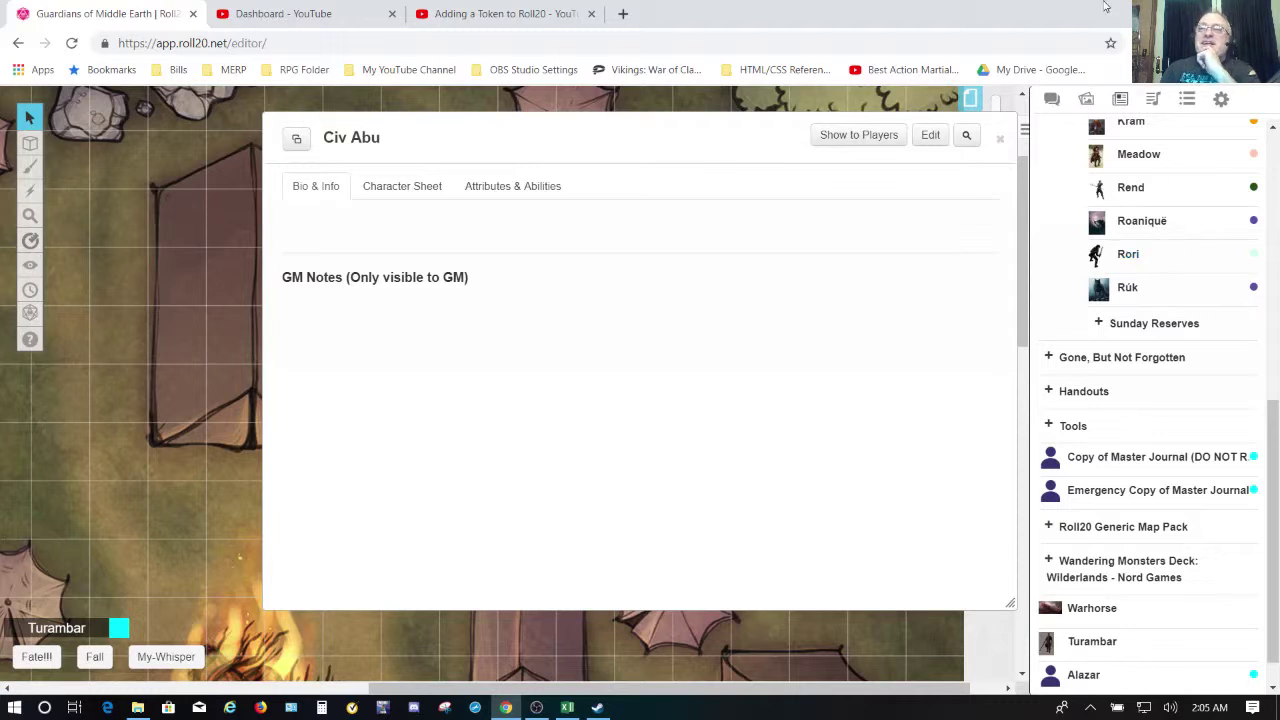
pyautogui.click(1145, 222)
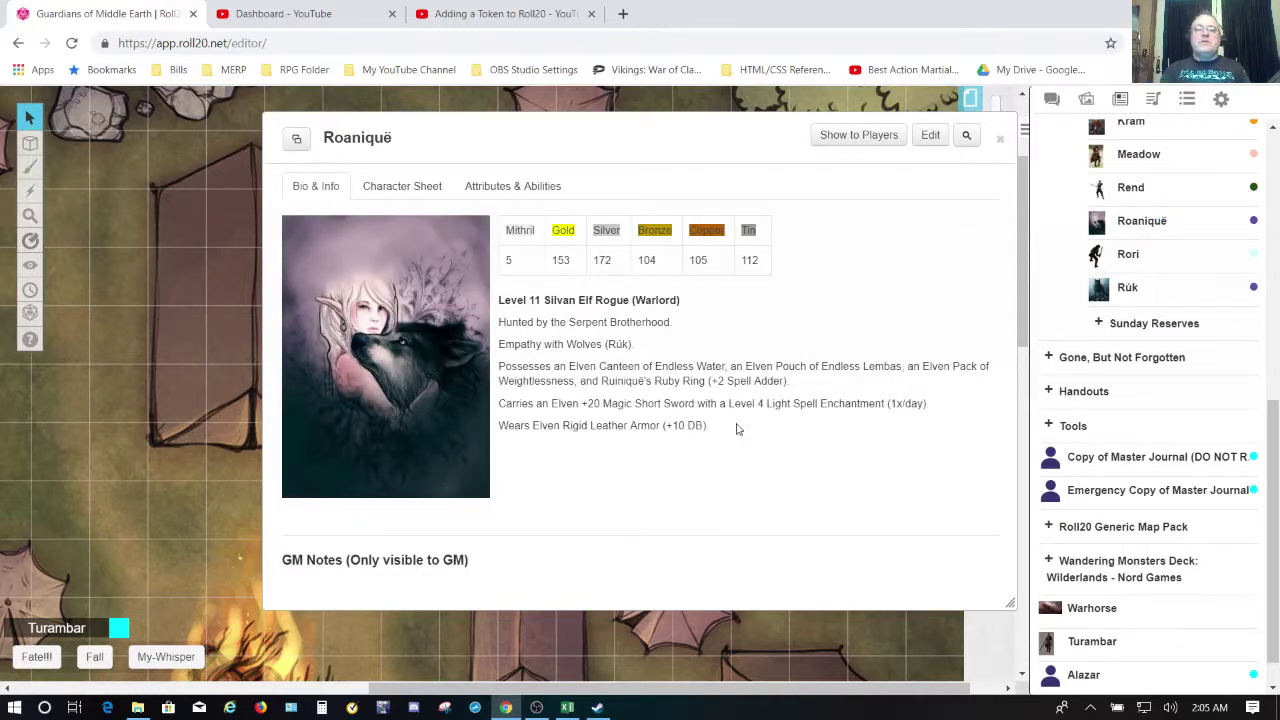
pyautogui.moveTo(585, 125)
pyautogui.mouseDown()
pyautogui.moveTo(863, 174)
pyautogui.moveTo(622, 242)
pyautogui.moveTo(863, 242)
pyautogui.moveTo(591, 214)
pyautogui.moveTo(589, 149)
pyautogui.mouseUp()
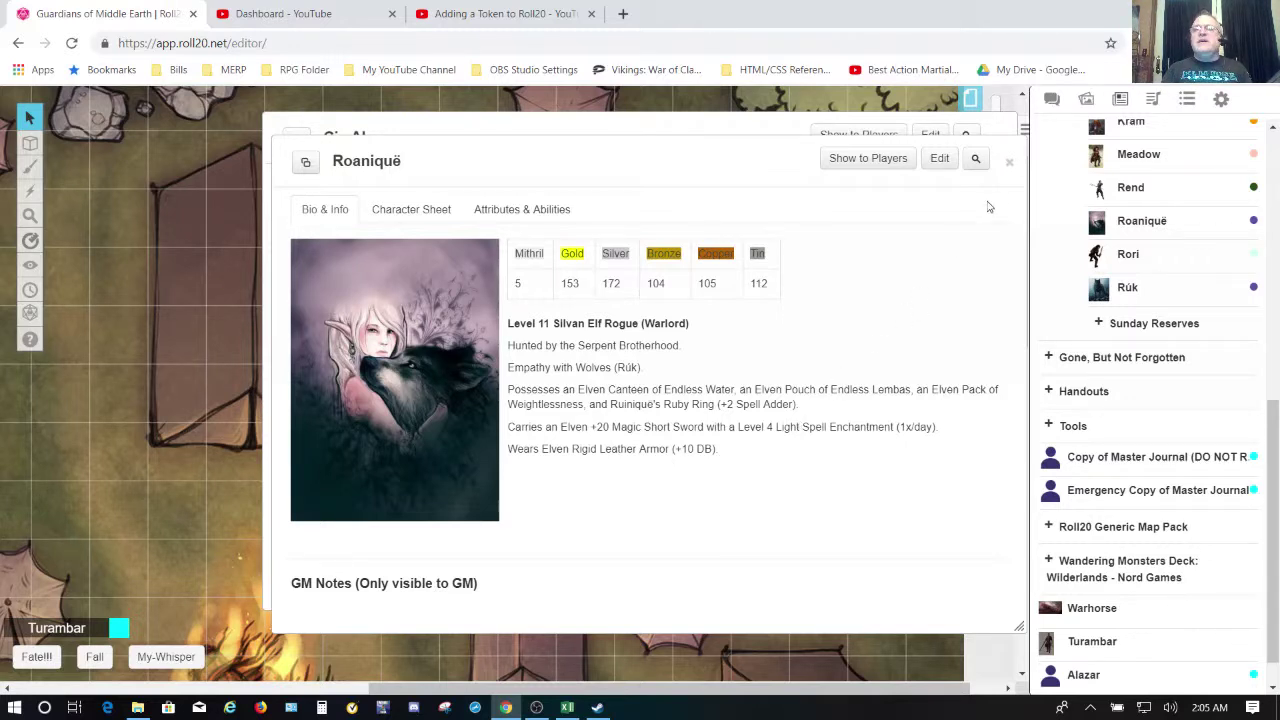
# Set the race to Silvan Elf and the profession to Rogue on Roaniquë's character sheet.
pyautogui.click(386, 211)
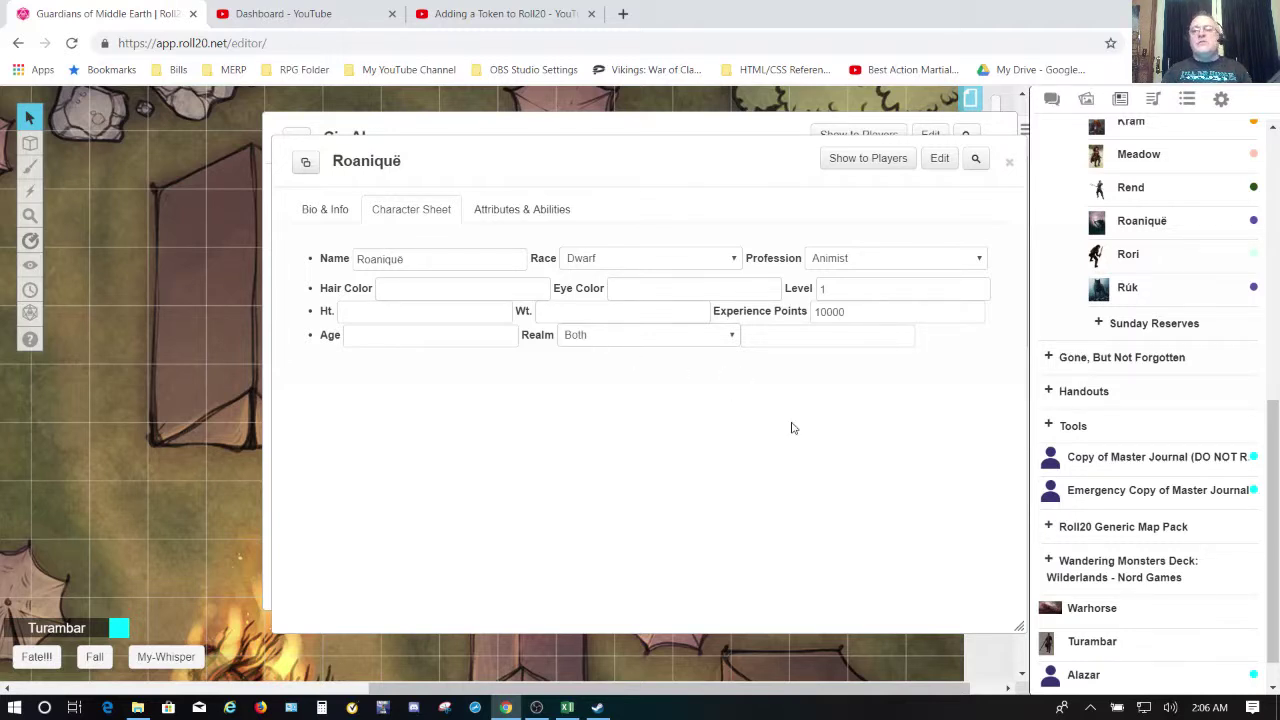
pyautogui.click(792, 336)
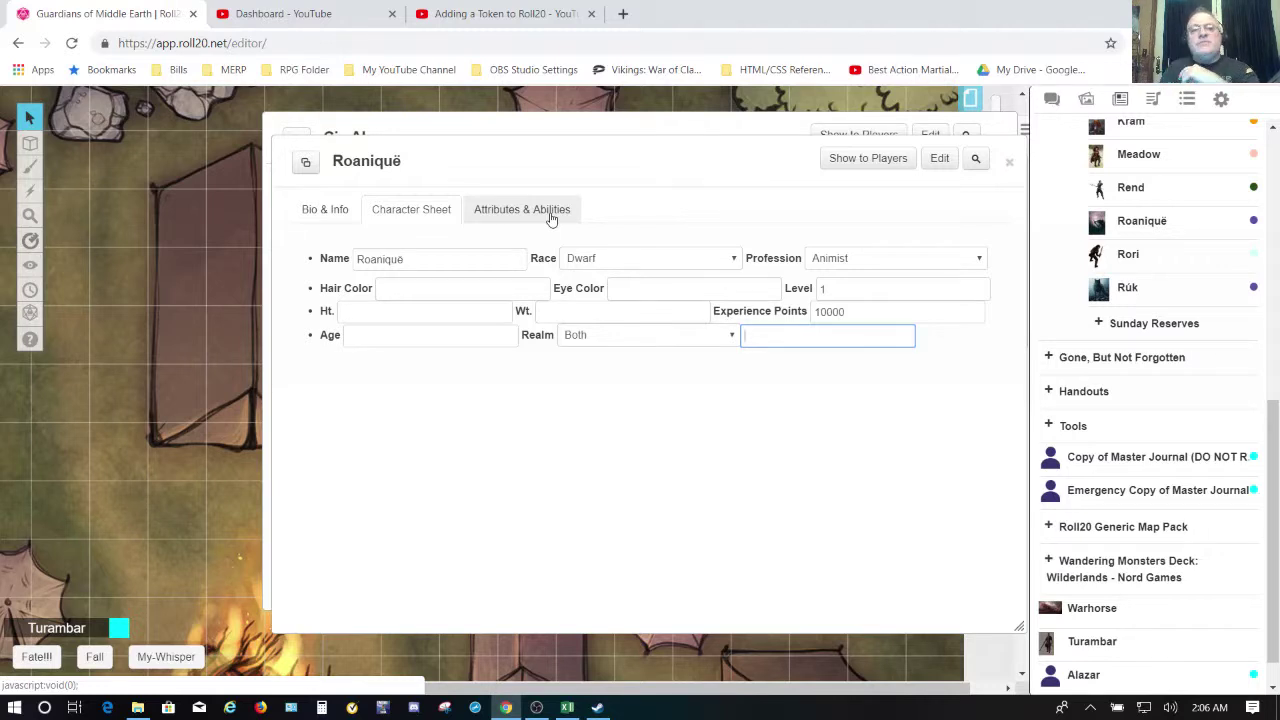
pyautogui.click(734, 262)
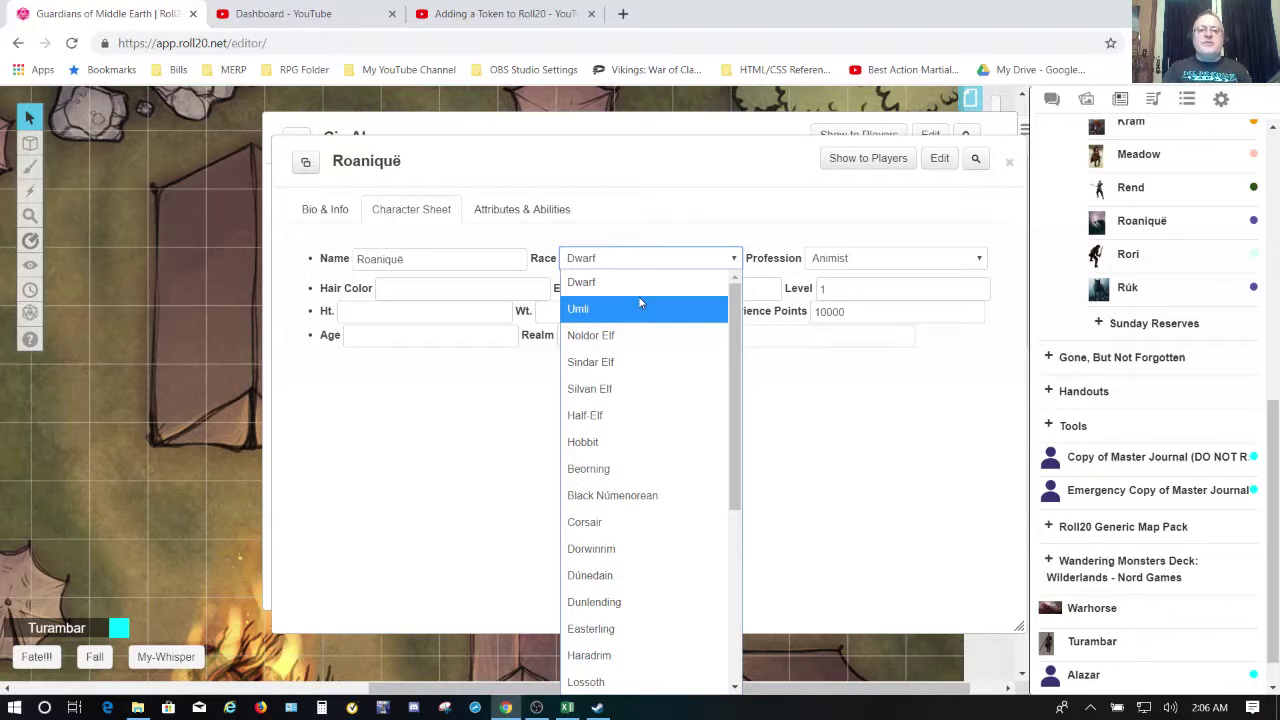
pyautogui.click(636, 389)
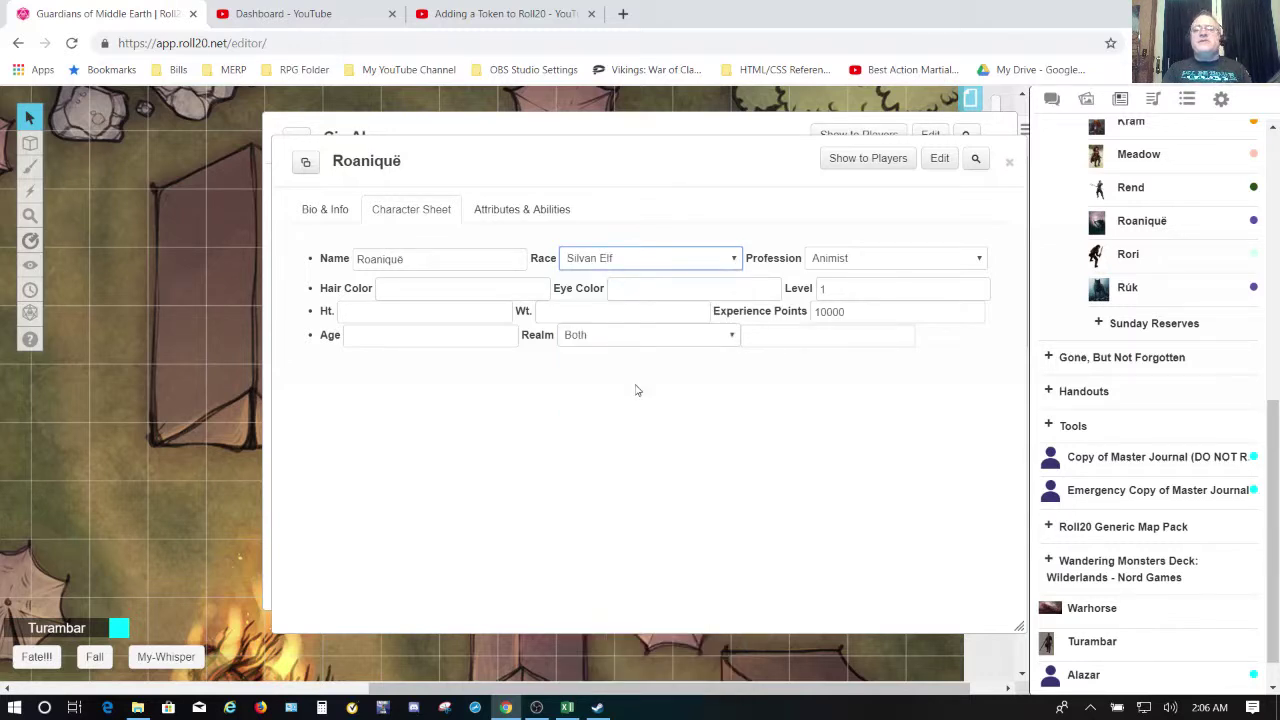
pyautogui.click(903, 258)
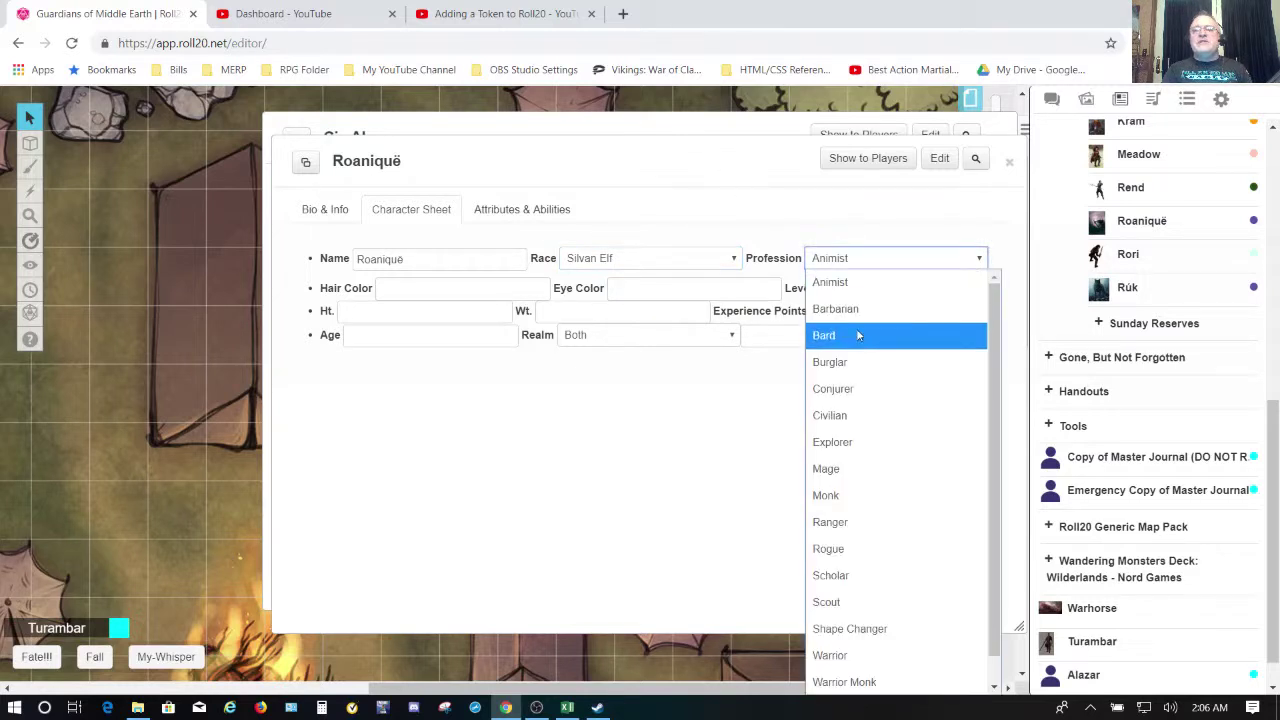
pyautogui.click(863, 550)
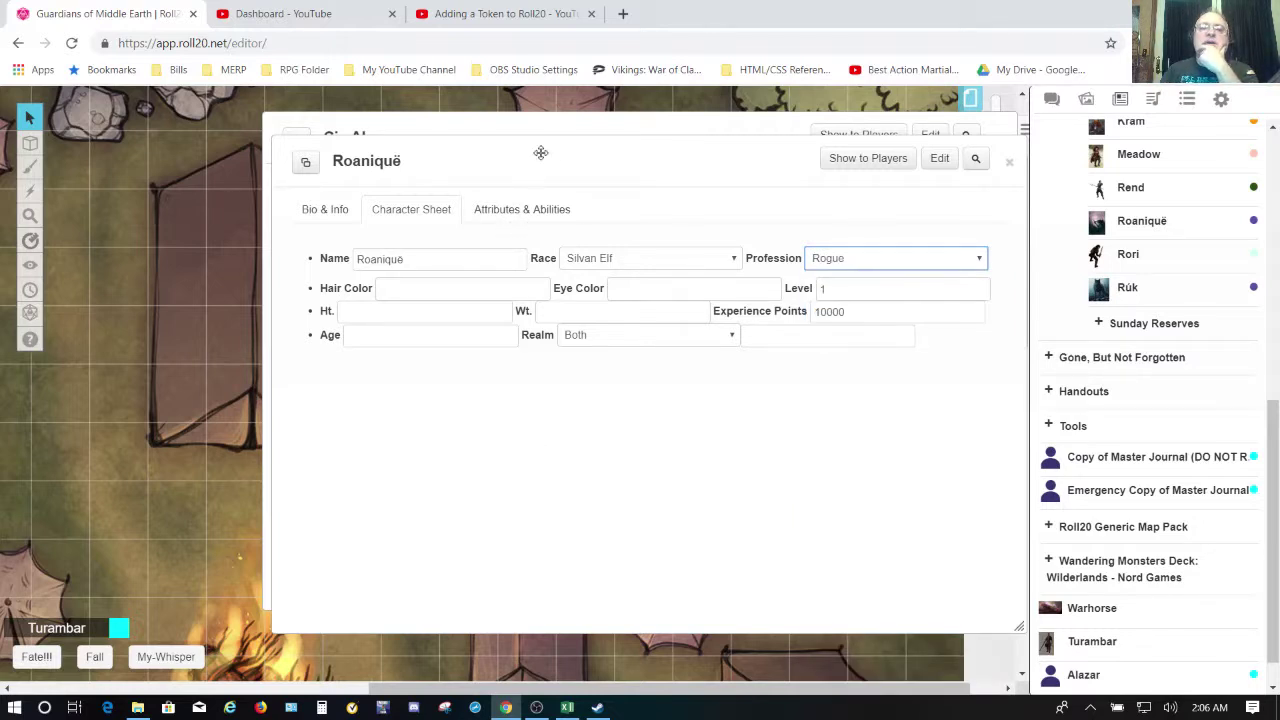
# Look over Roaniquë's attributes and abilities, and close the character.
pyautogui.click(553, 211)
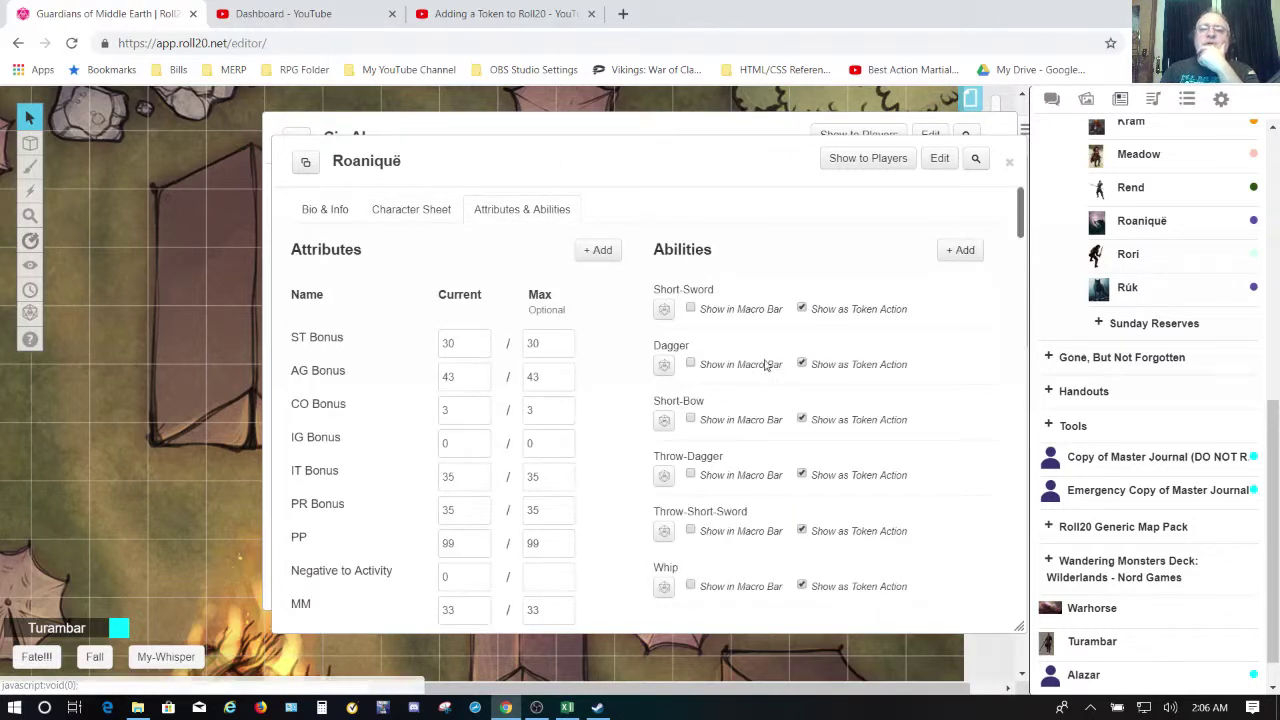
pyautogui.click(1009, 162)
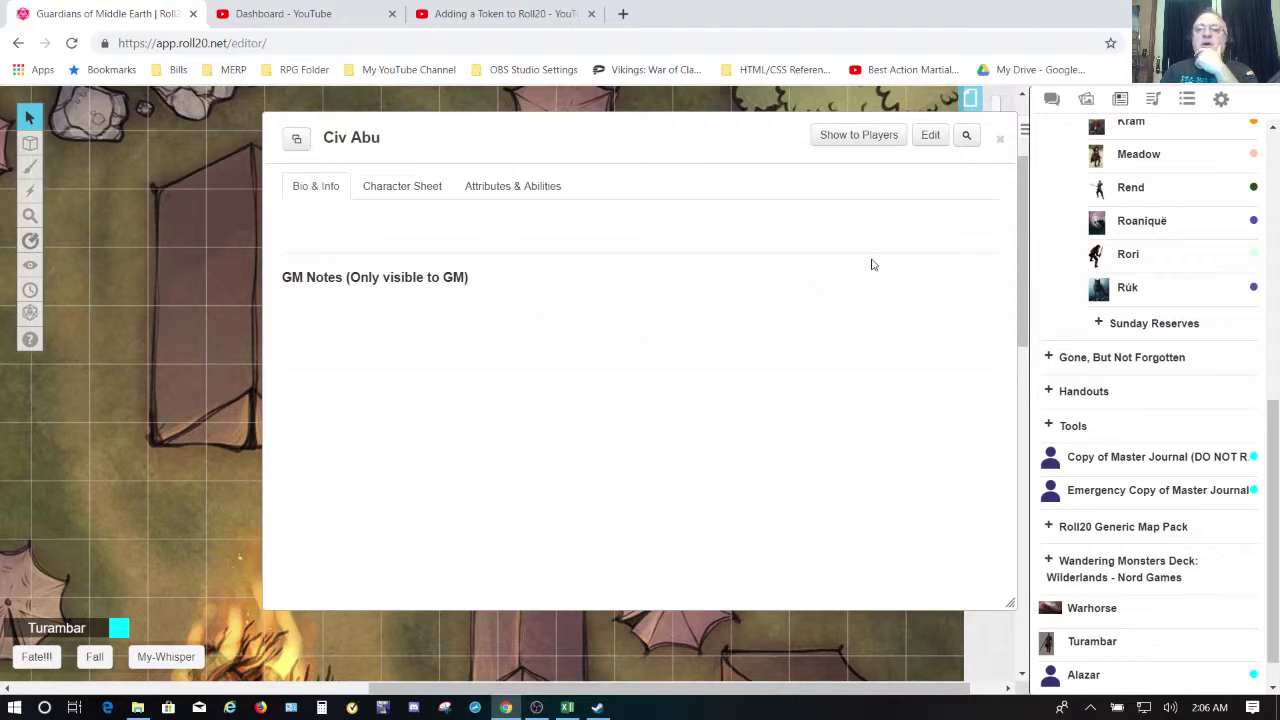
# Review all fields of the Civ Abu character's edit form, including Bio & Info and GM Notes, and leave it without saving.
pyautogui.click(928, 139)
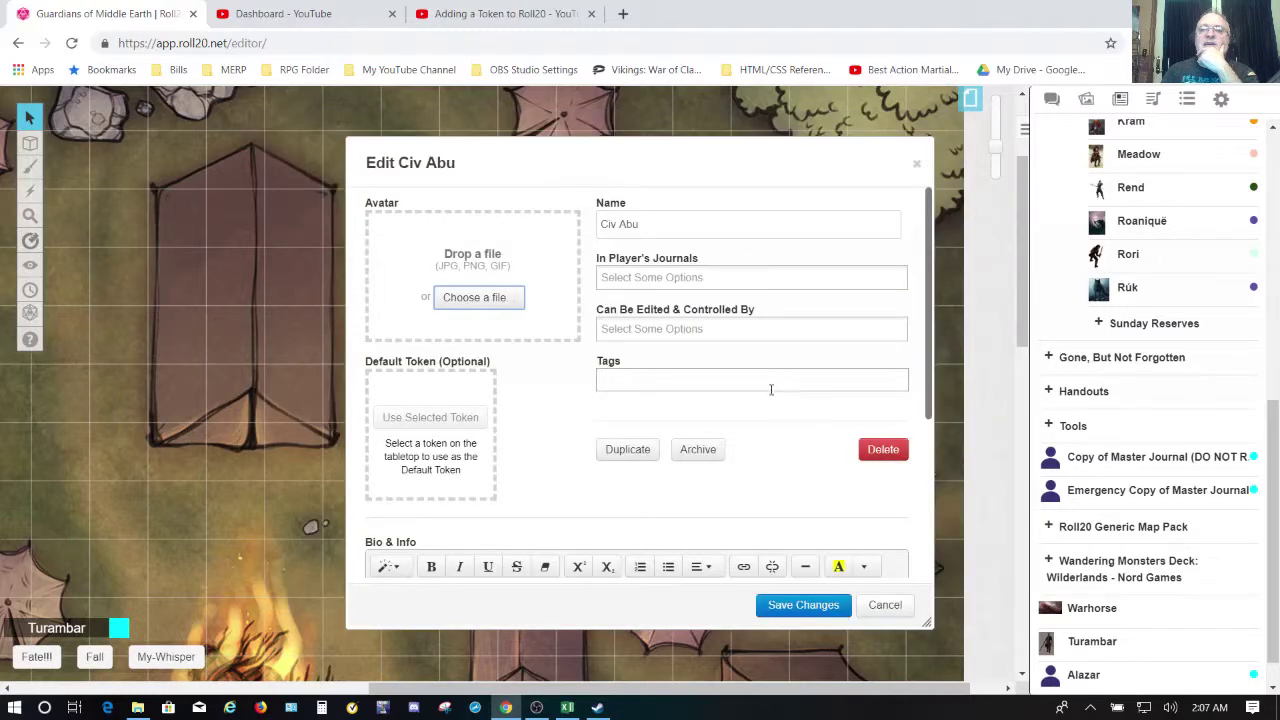
pyautogui.scroll(-3, 758, 478)
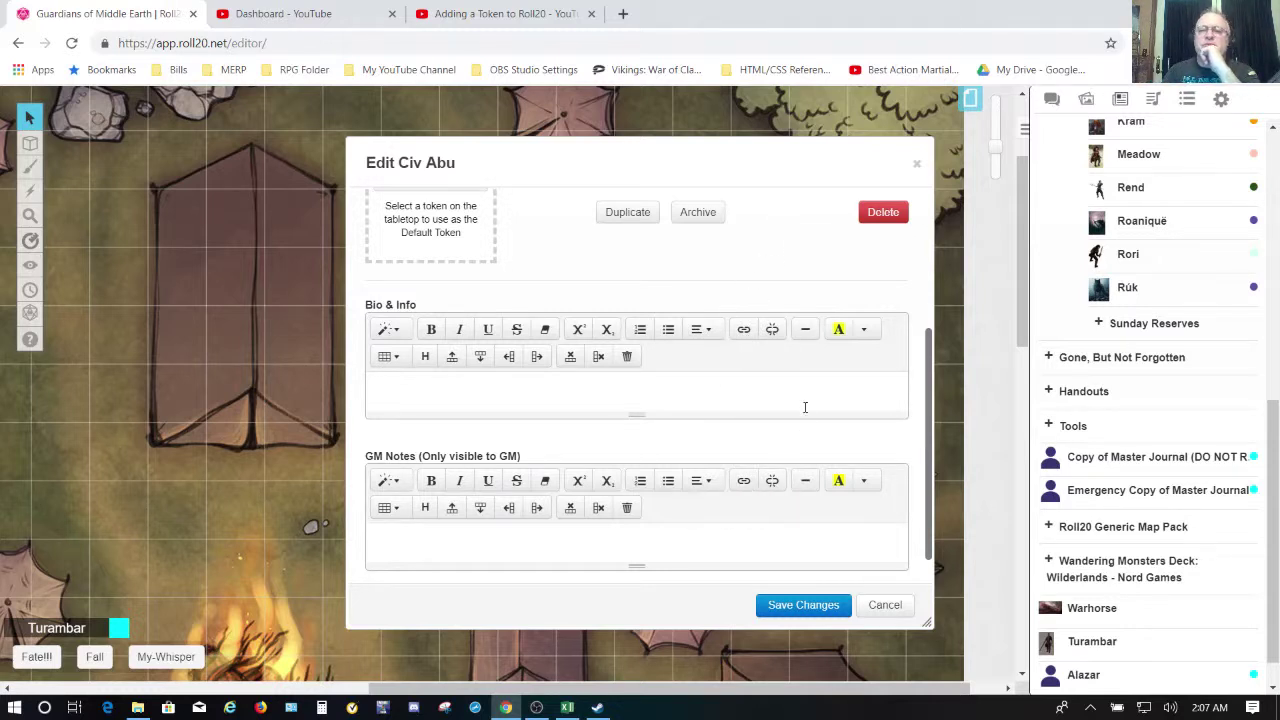
pyautogui.scroll(5, 741, 404)
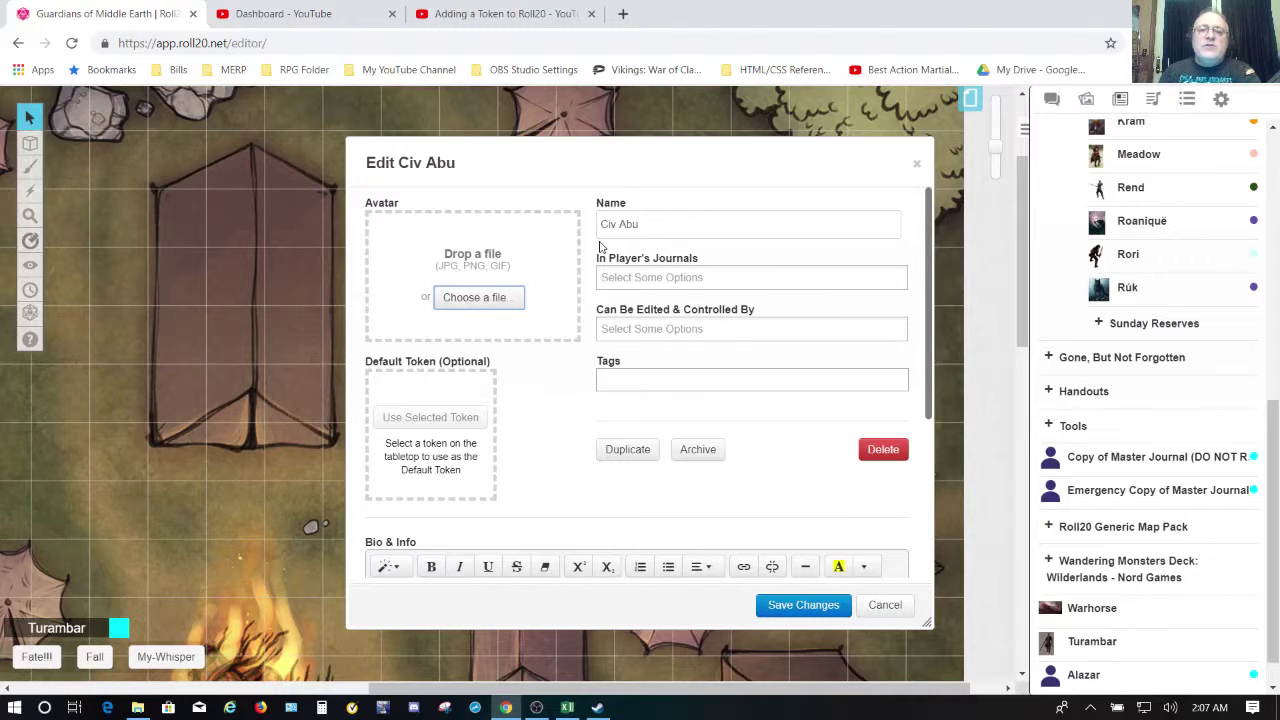
pyautogui.scroll(-3, 836, 465)
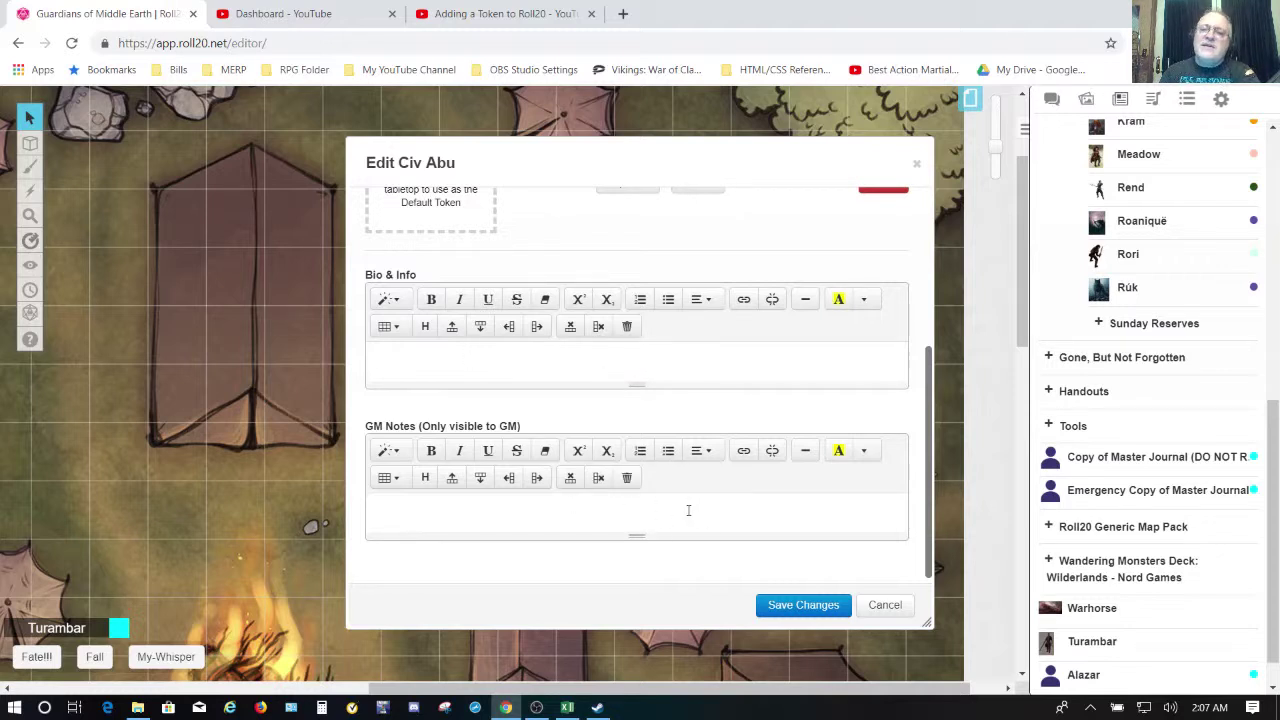
pyautogui.scroll(3, 774, 240)
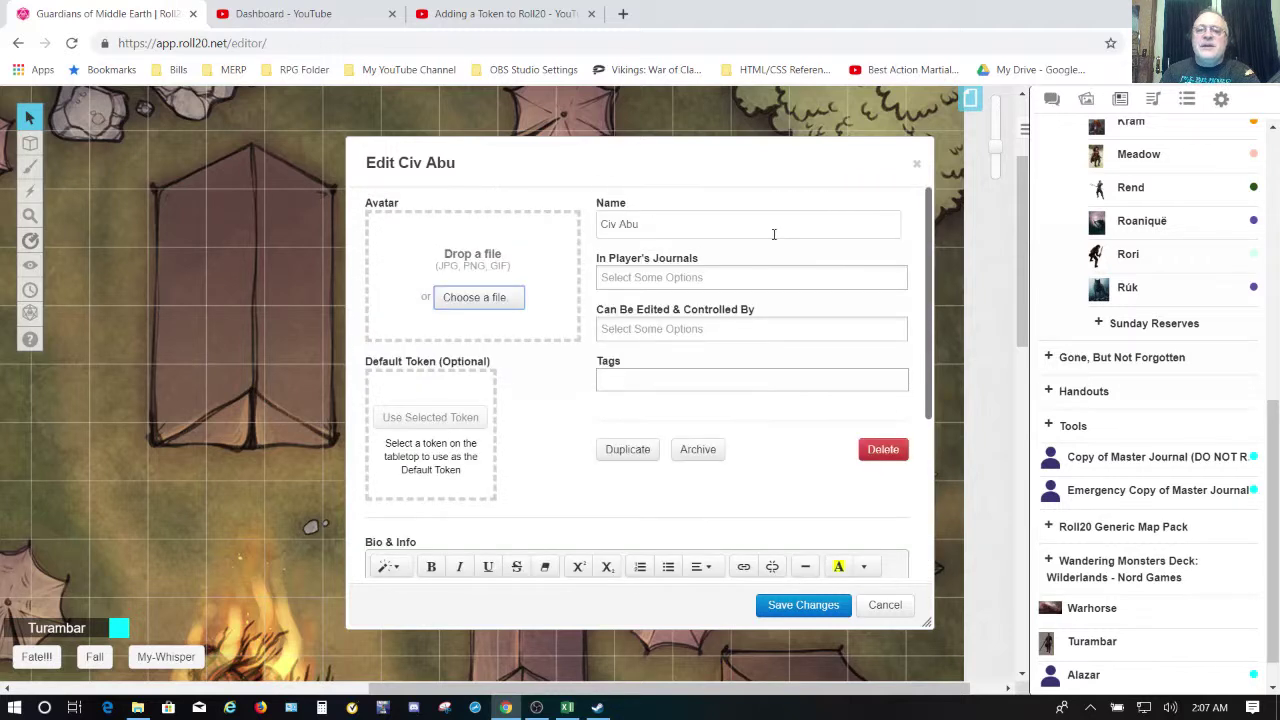
pyautogui.click(903, 614)
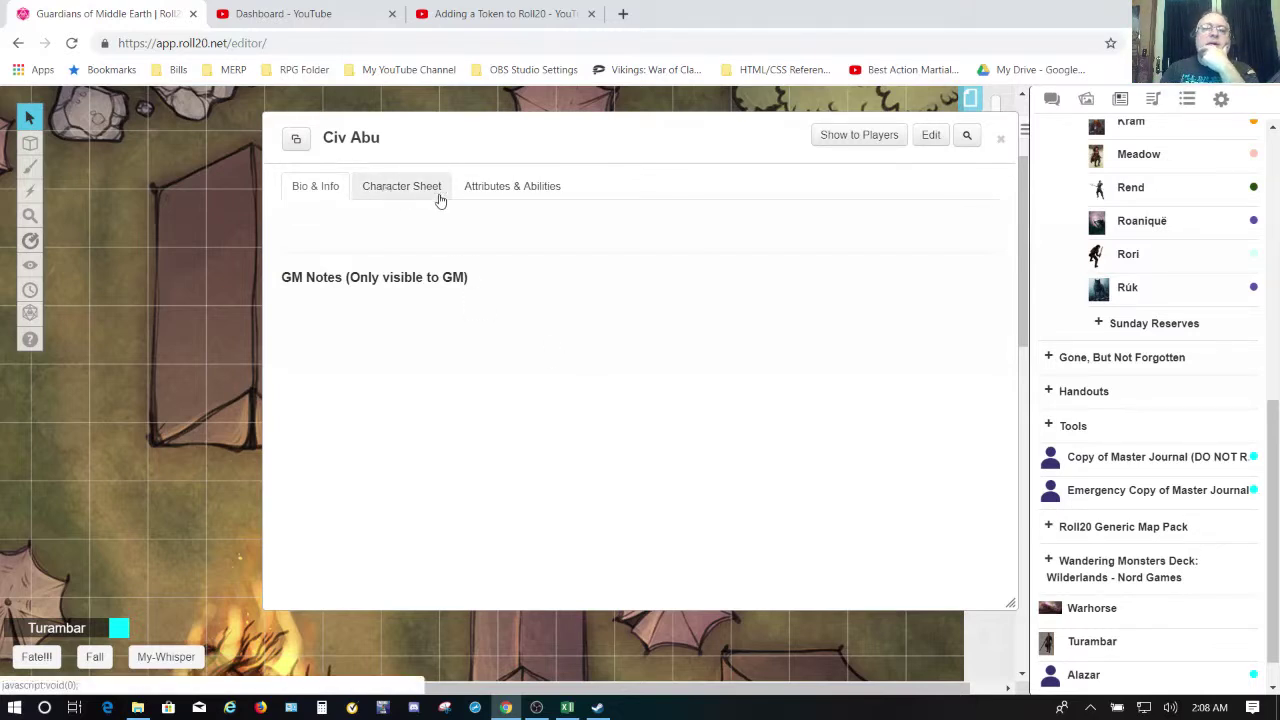
# Add an attribute named Strength to the Civ Abu character, leaving its current and max values blank.
pyautogui.click(535, 202)
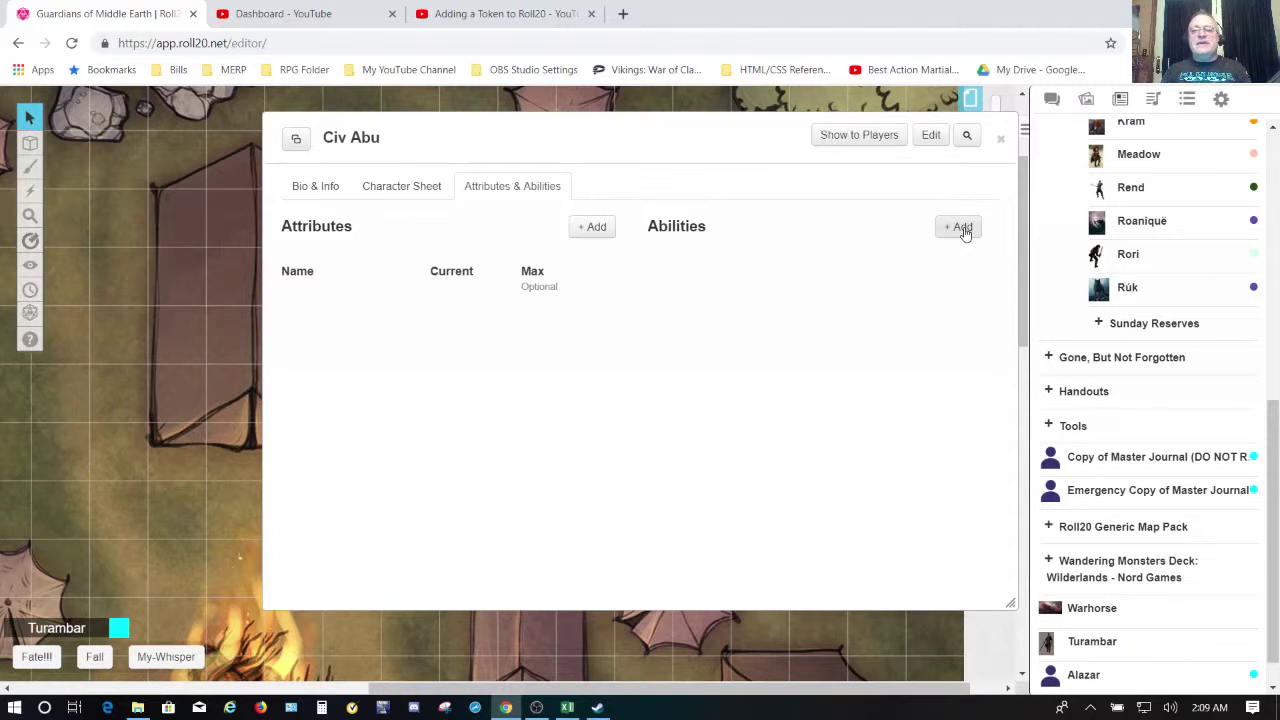
pyautogui.click(586, 232)
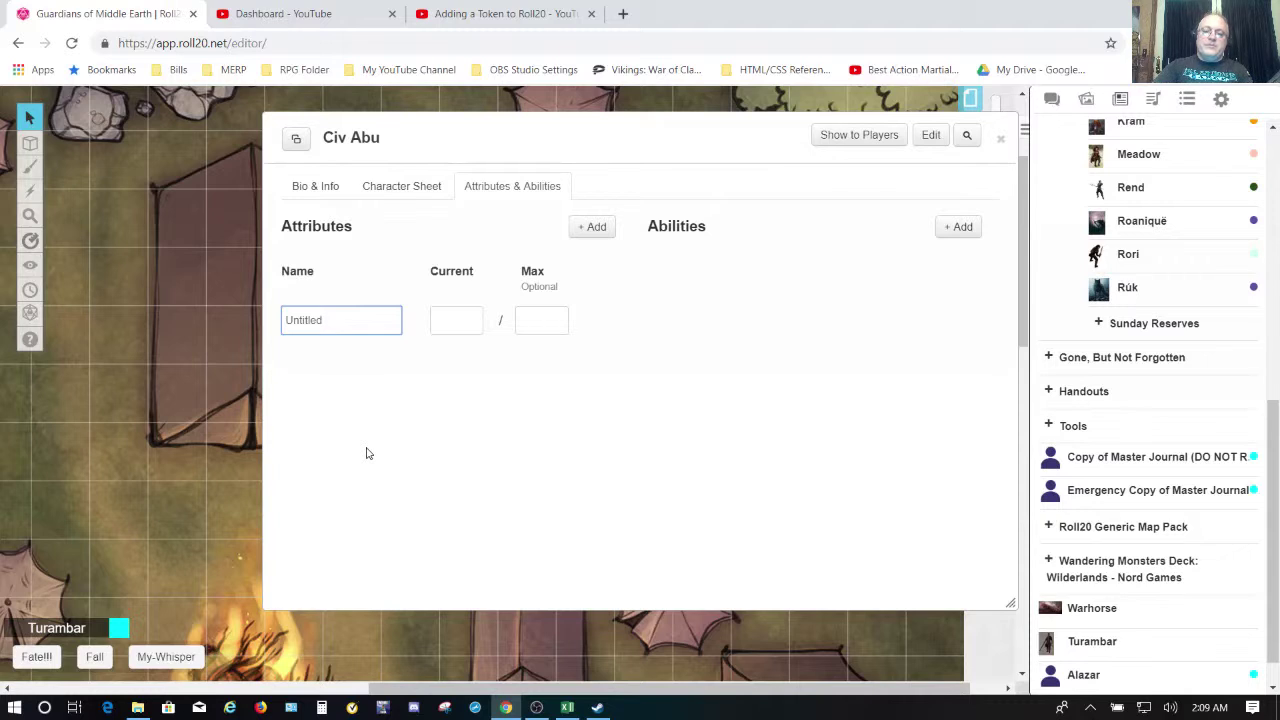
pyautogui.press('BackSpace')
pyautogui.press('BackSpace')
pyautogui.press('BackSpace')
pyautogui.press('BackSpace')
pyautogui.press('BackSpace')
pyautogui.press('BackSpace')
pyautogui.press('BackSpace')
pyautogui.write('Str')
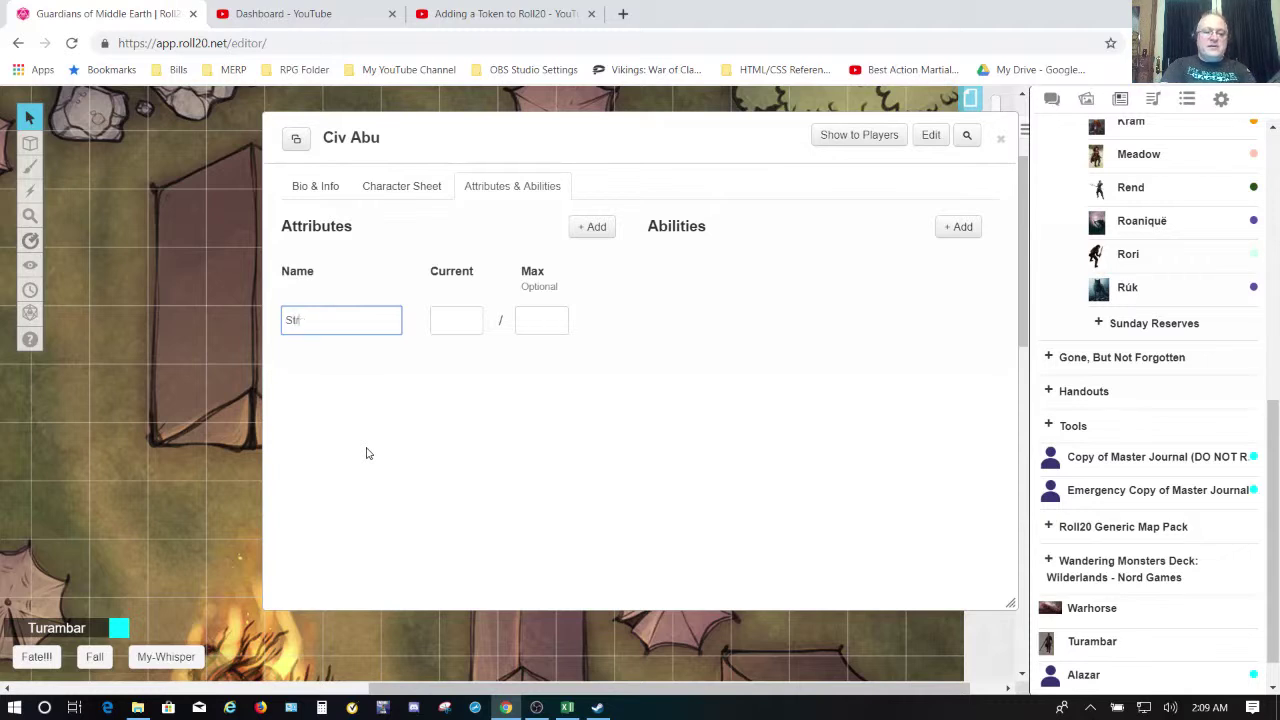
pyautogui.write('ength')
pyautogui.press('Tab')
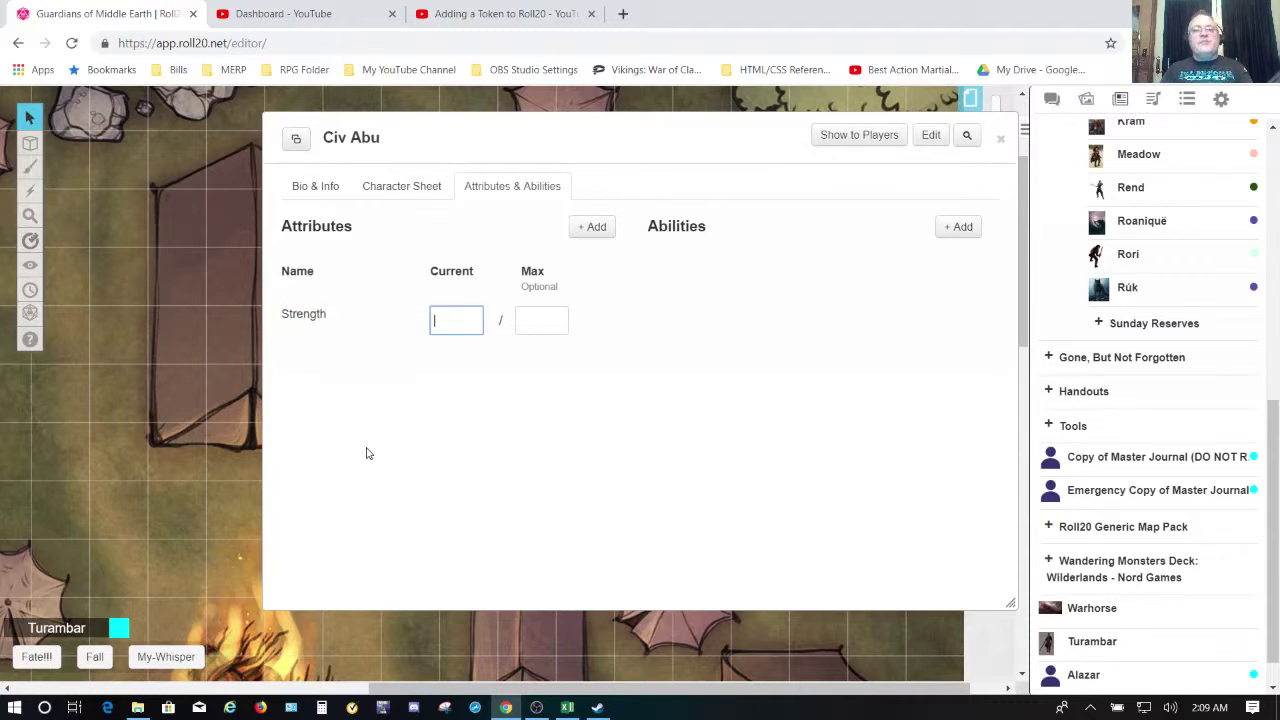
pyautogui.press('Tab')
pyautogui.press('Tab')
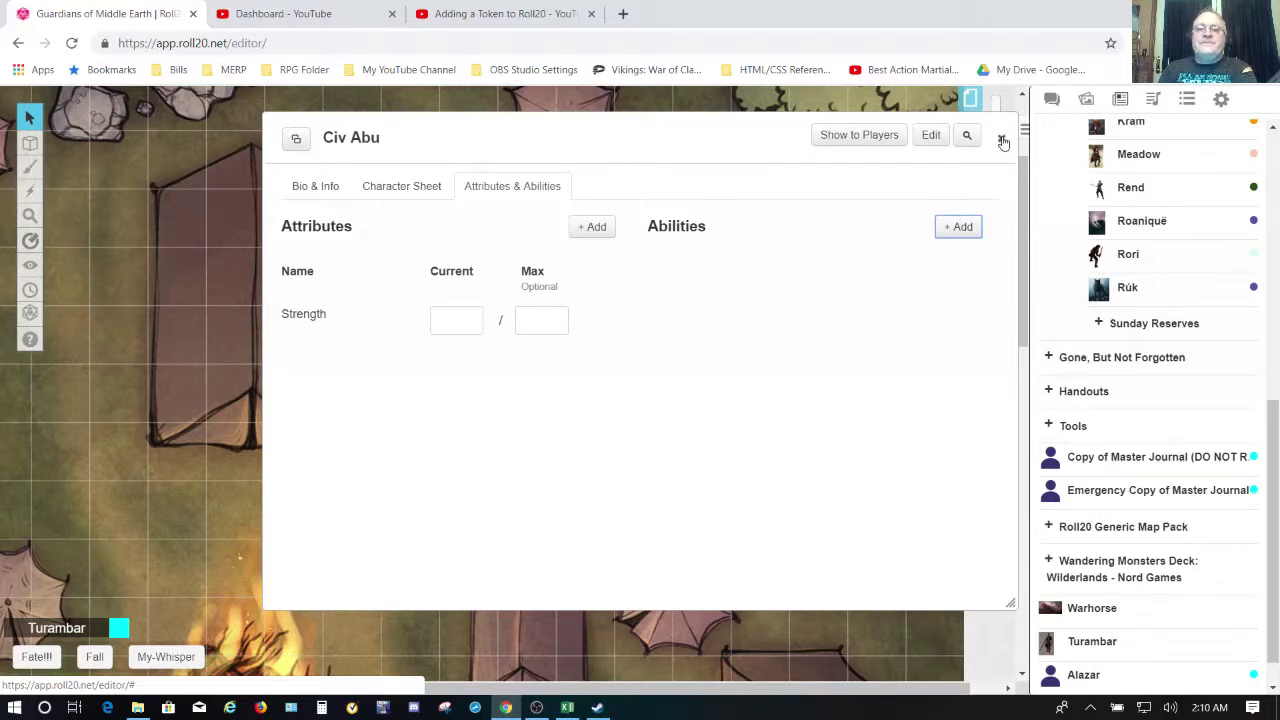
# Add an ability named Dagger with empty macro text to Civ Abu, save it, and close the character.
pyautogui.click(948, 228)
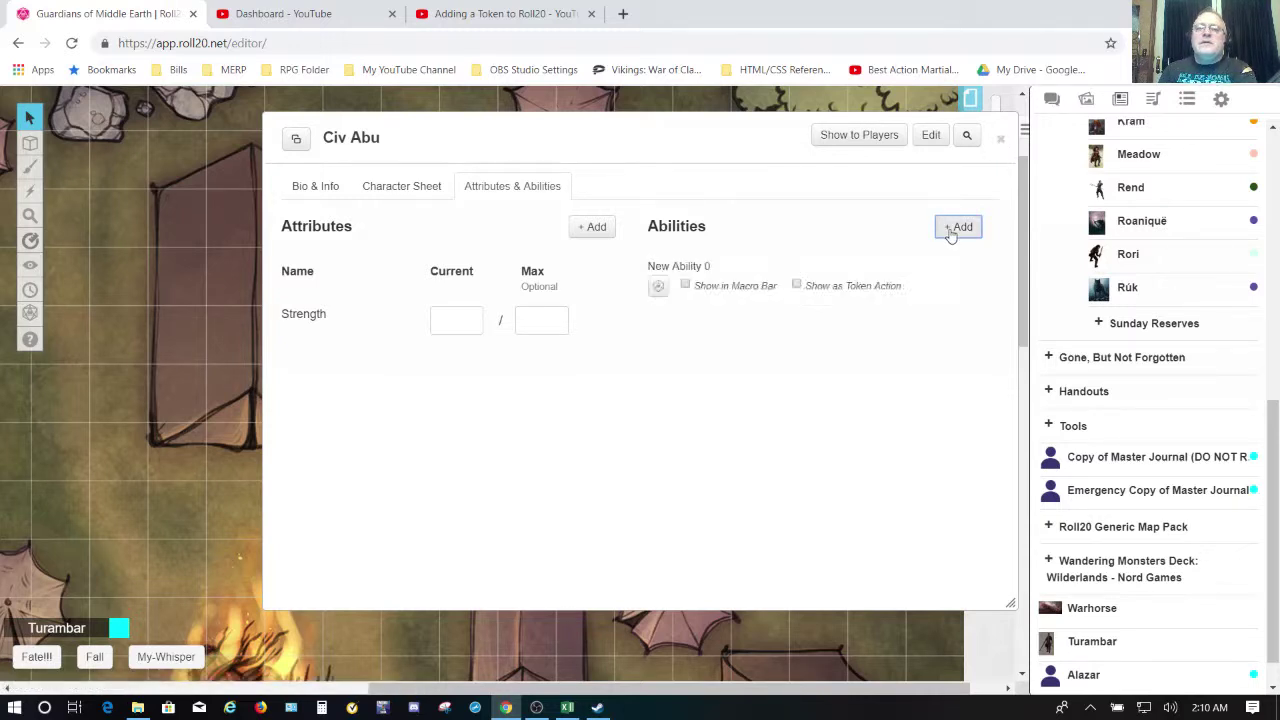
pyautogui.click(952, 271)
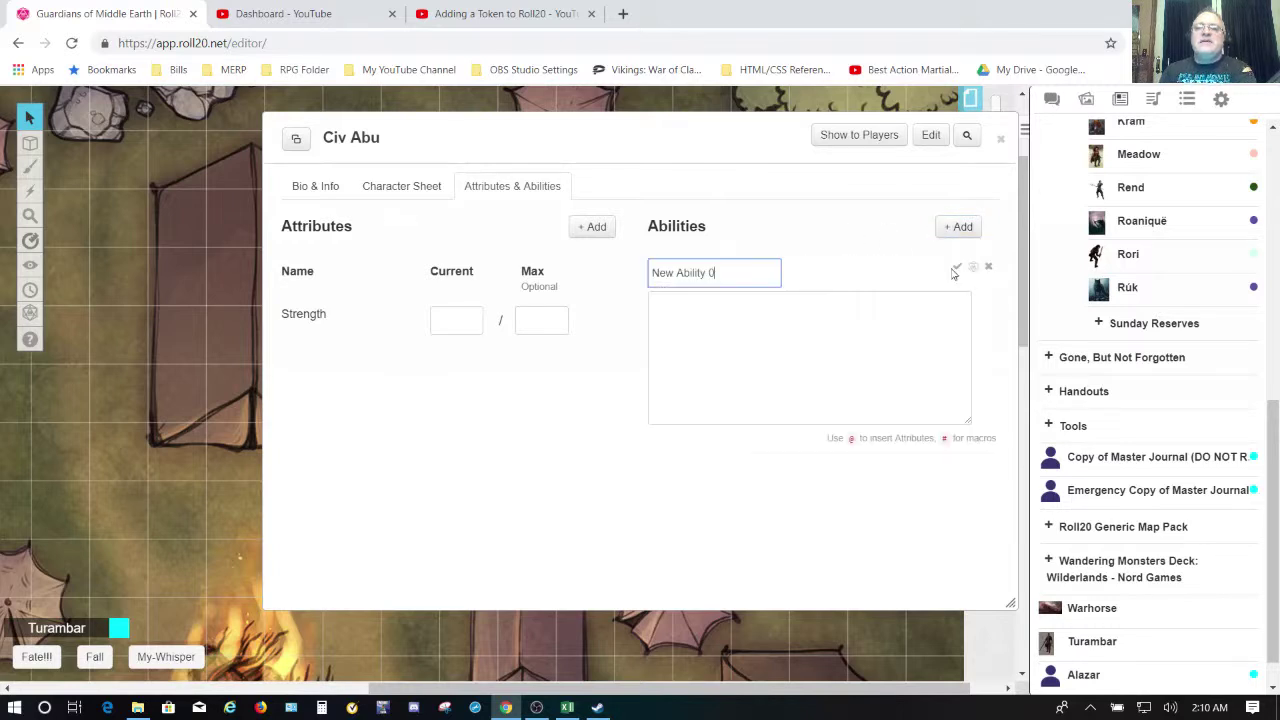
pyautogui.press('BackSpace')
pyautogui.press('BackSpace')
pyautogui.press('BackSpace')
pyautogui.press('BackSpace')
pyautogui.press('BackSpace')
pyautogui.press('BackSpace')
pyautogui.press('BackSpace')
pyautogui.press('BackSpace')
pyautogui.press('BackSpace')
pyautogui.press('BackSpace')
pyautogui.press('BackSpace')
pyautogui.press('BackSpace')
pyautogui.press('BackSpace')
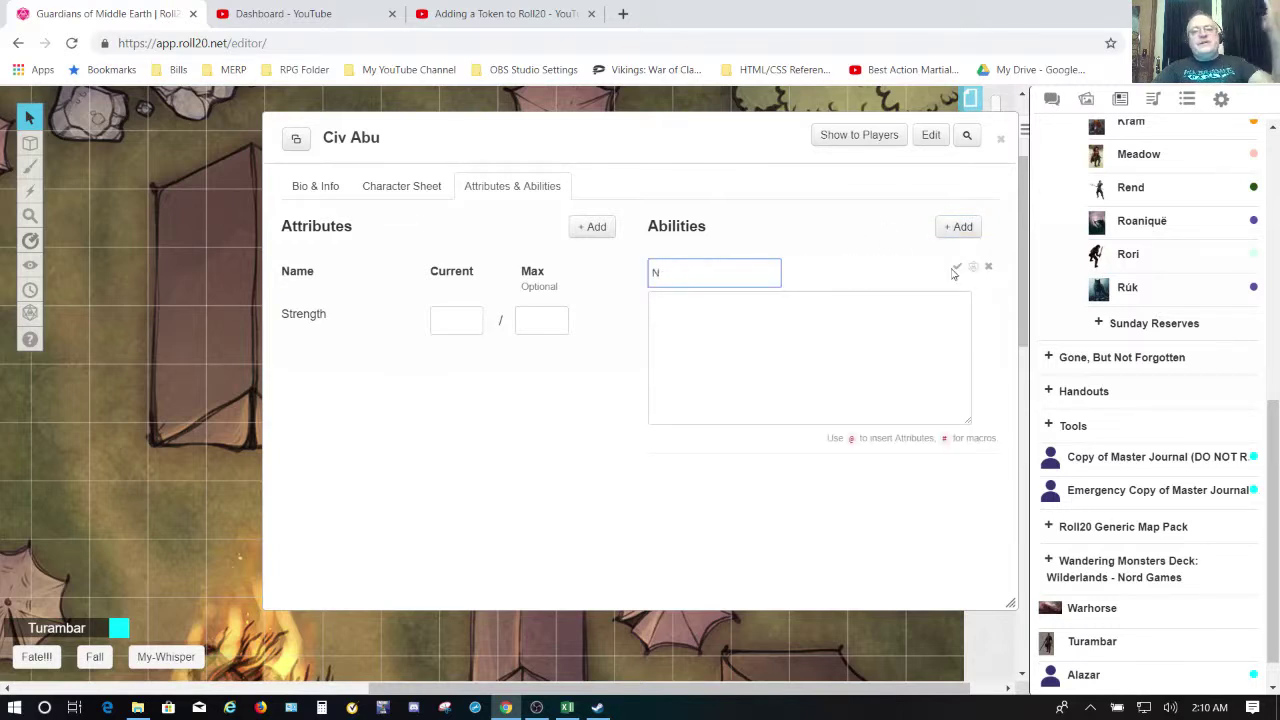
pyautogui.write('Dagger')
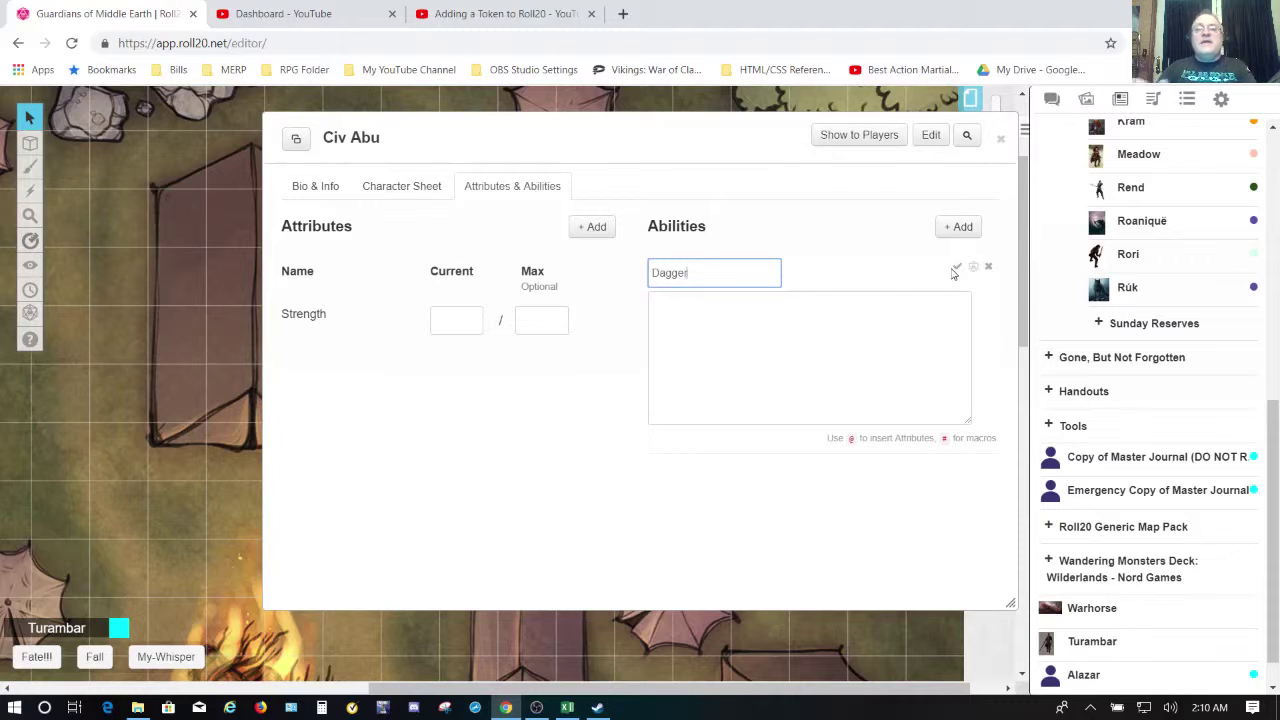
pyautogui.press('Tab')
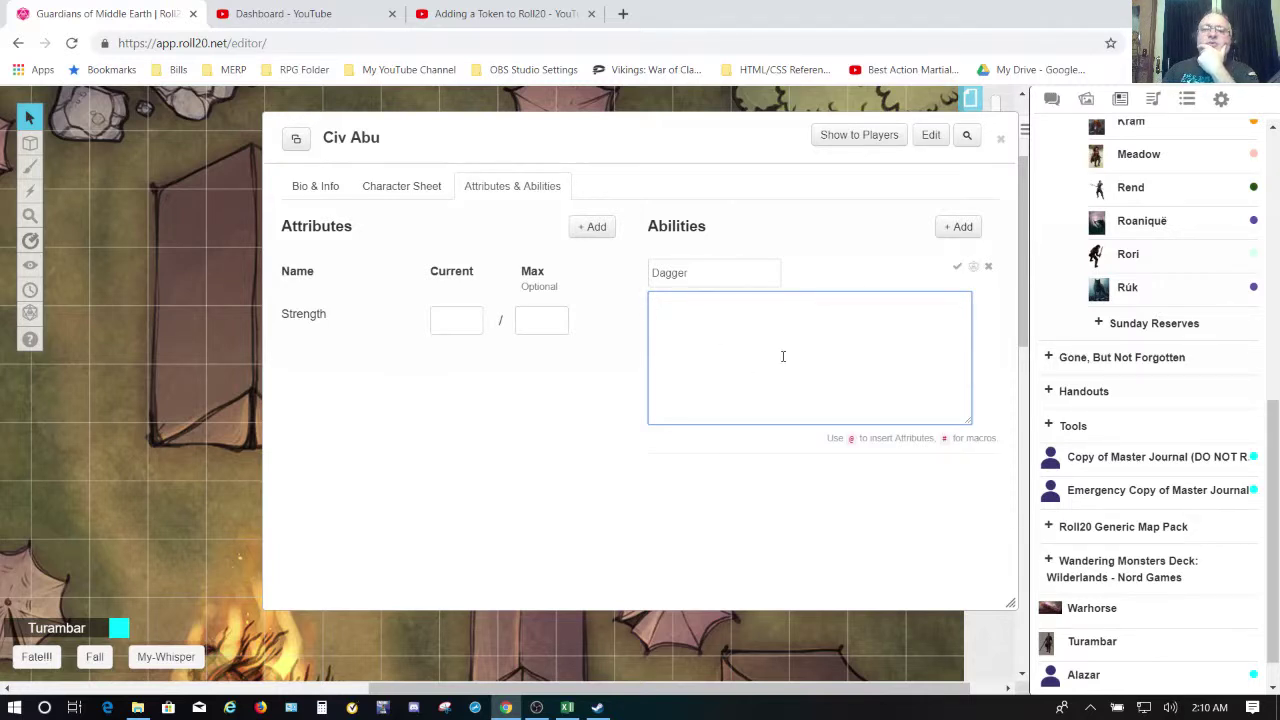
pyautogui.click(957, 270)
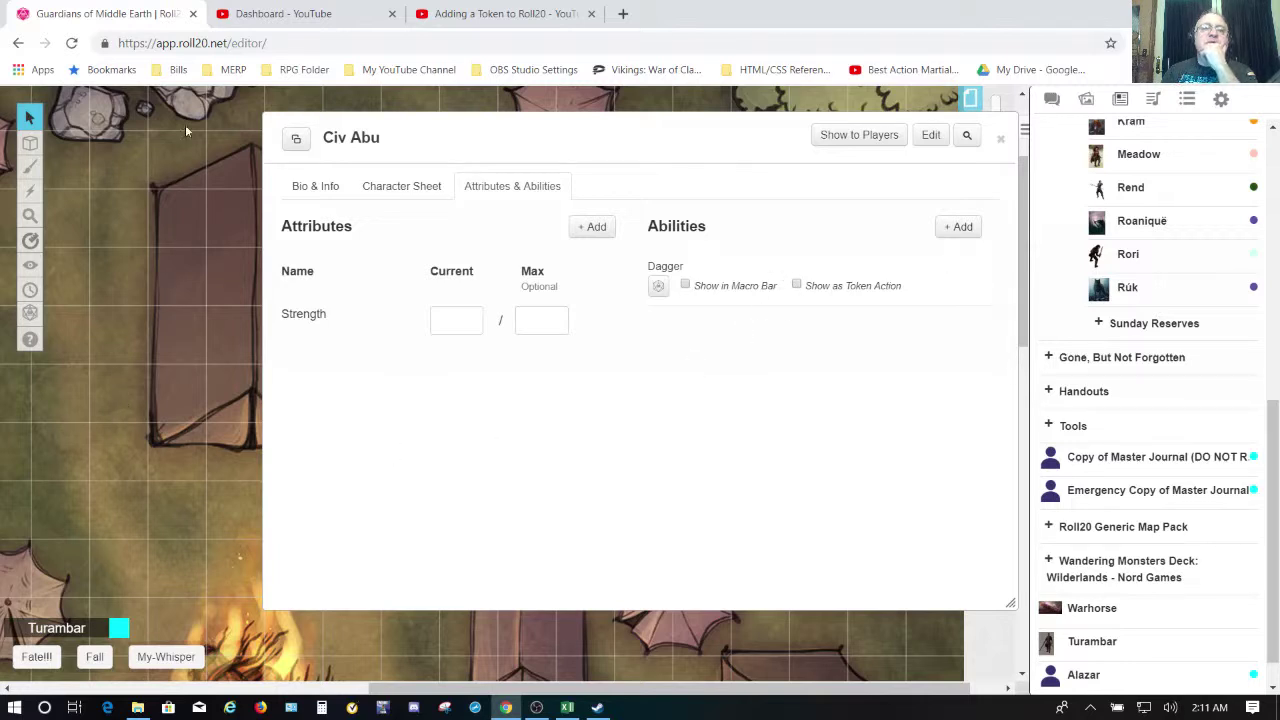
pyautogui.click(1003, 139)
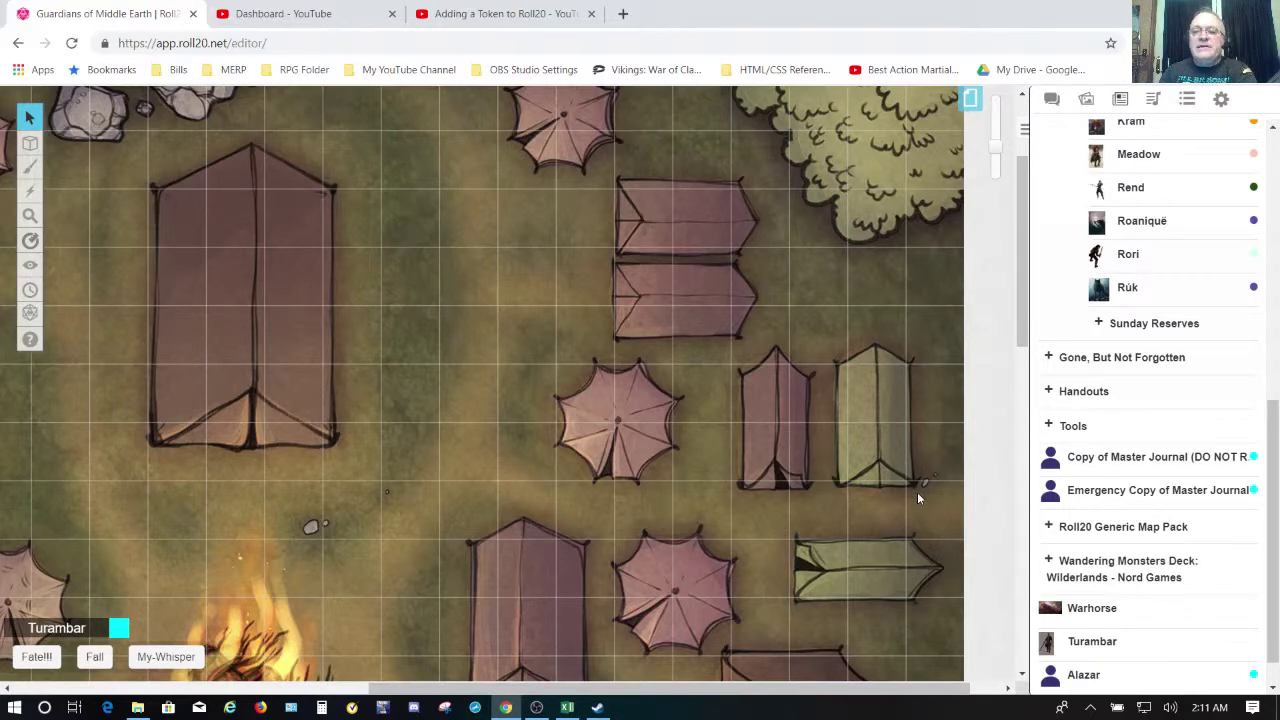
pyautogui.scroll(-1, 1170, 545)
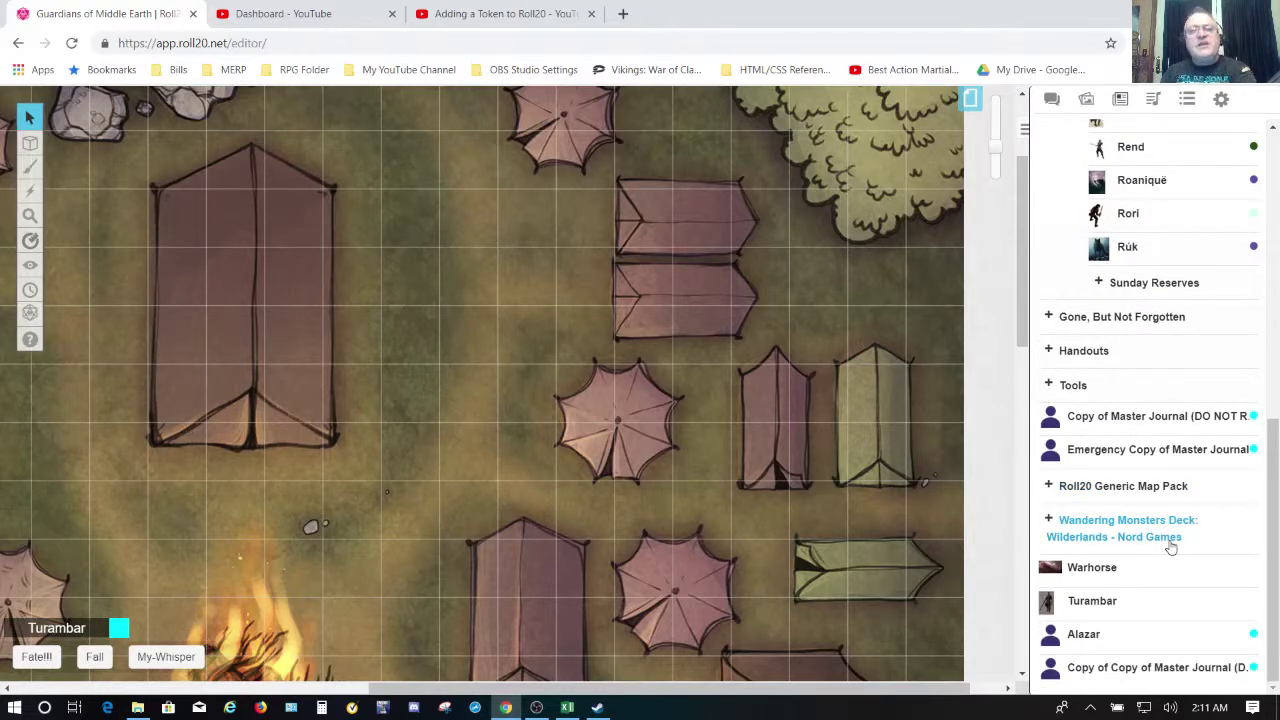